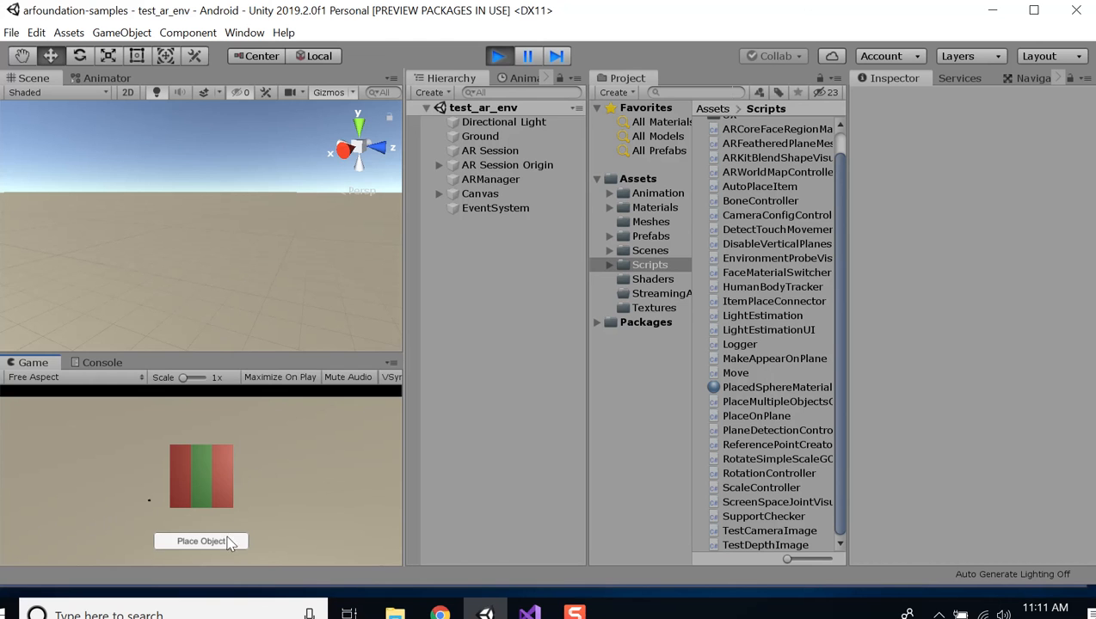
- With play mode stopped, make the Cube under the Camera a prefab in Assets and delete it from the scene
click(500, 57)
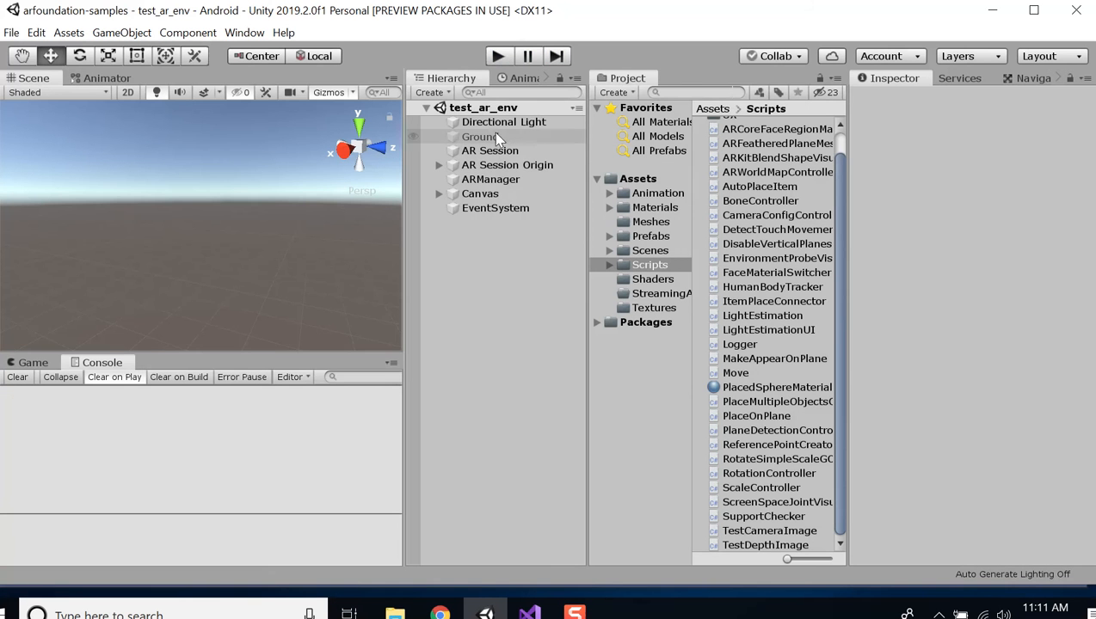
click(486, 165)
click(439, 165)
click(452, 179)
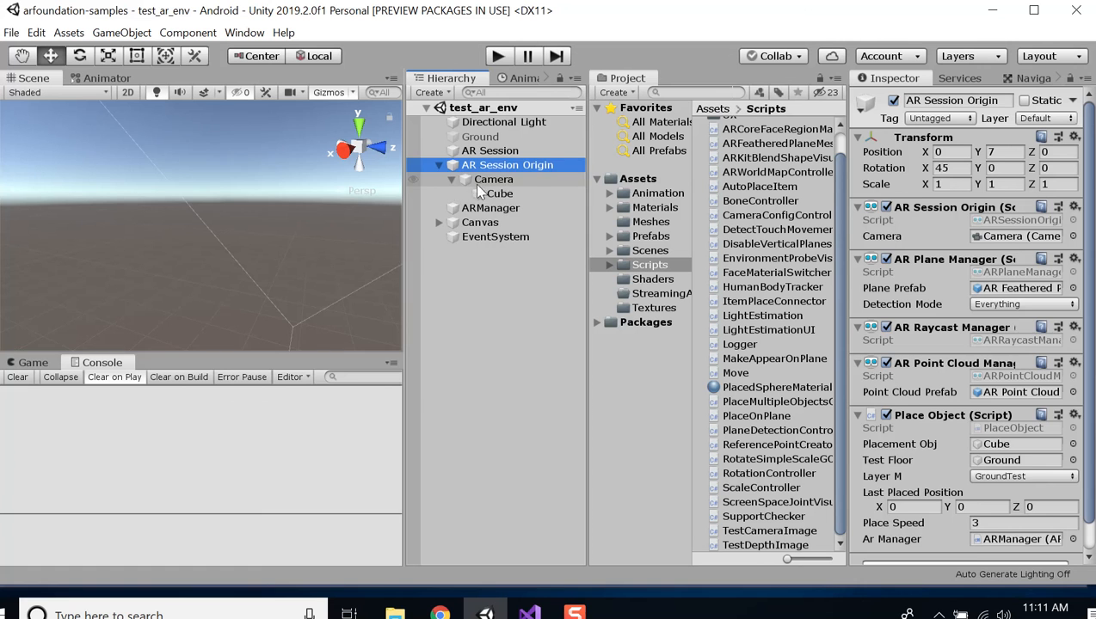
click(497, 194)
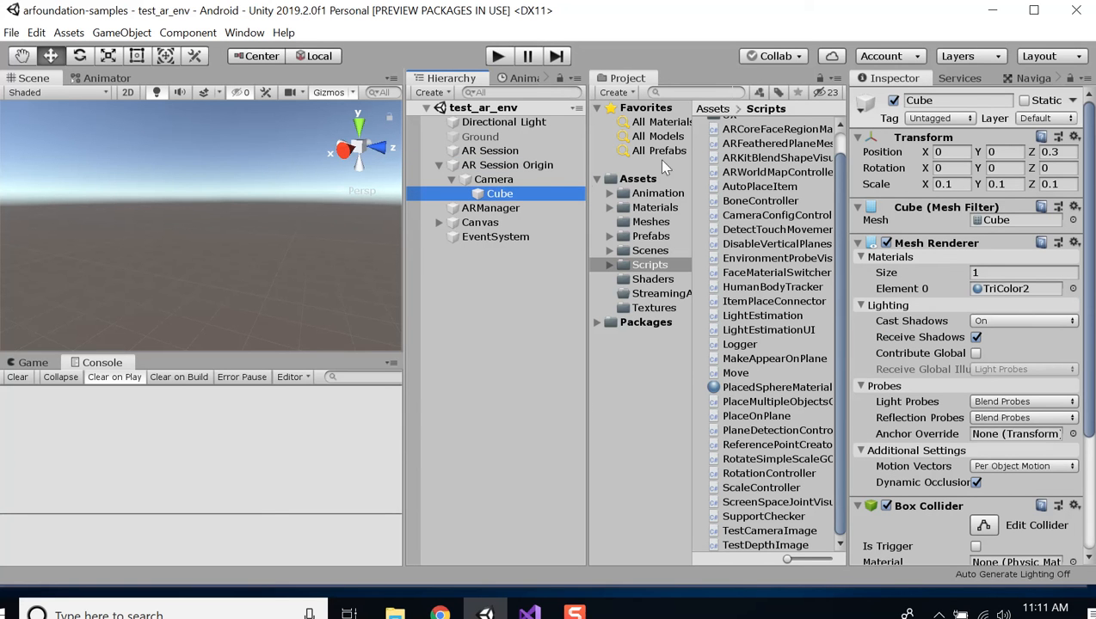
drag(506, 196, 628, 185)
click(503, 195)
key(Delete)
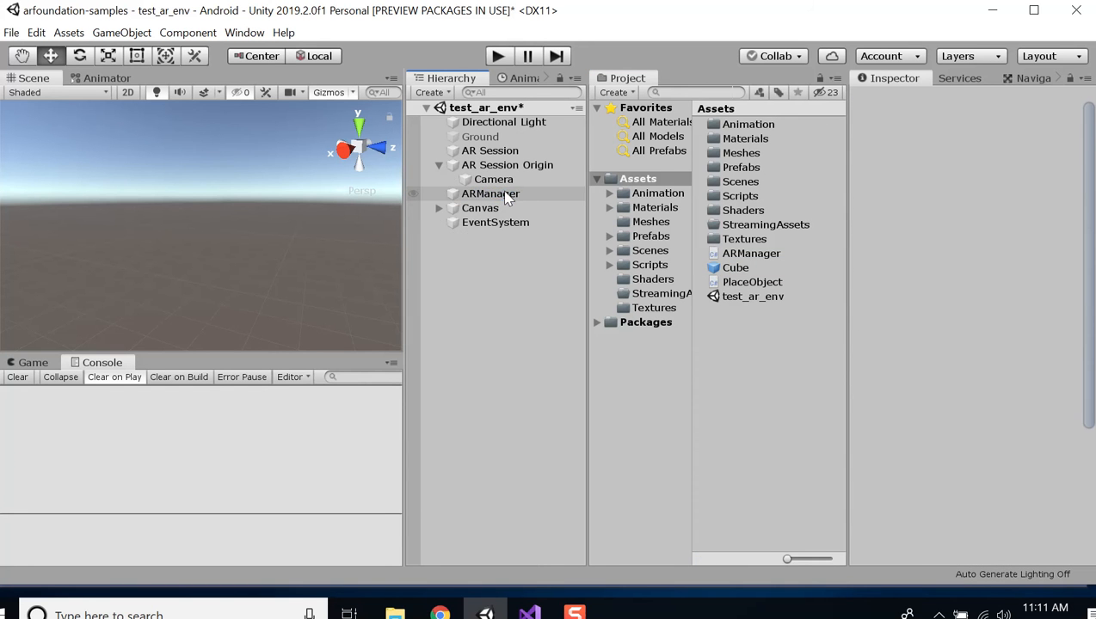
click(439, 165)
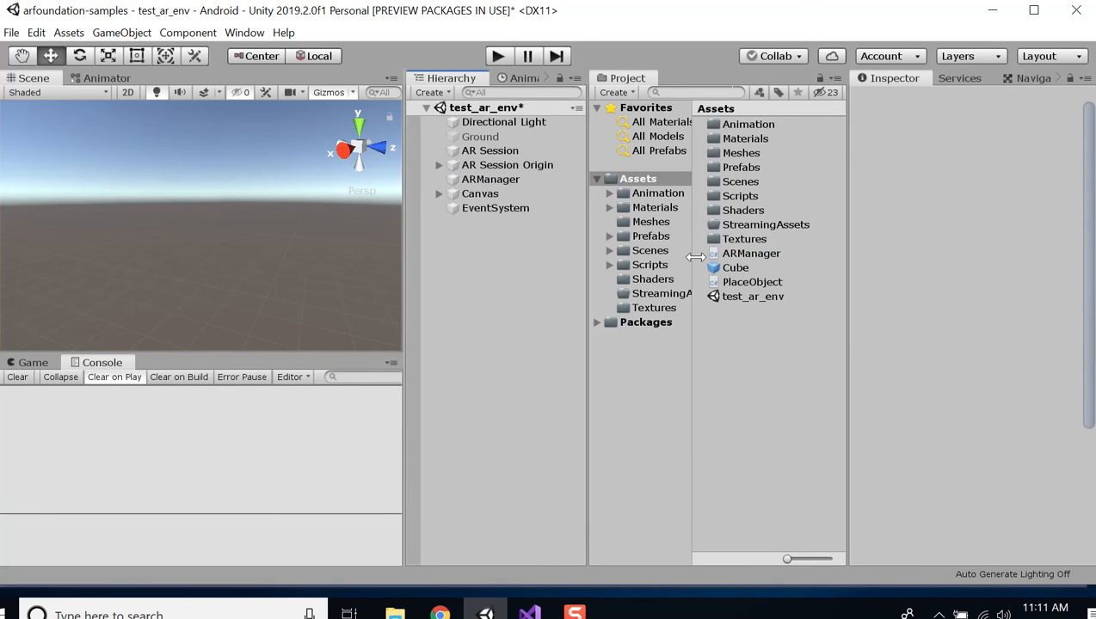
- Assign the Cube prefab as the Placement Obj of AR Session Origin's Place Object script and save the scene
click(503, 165)
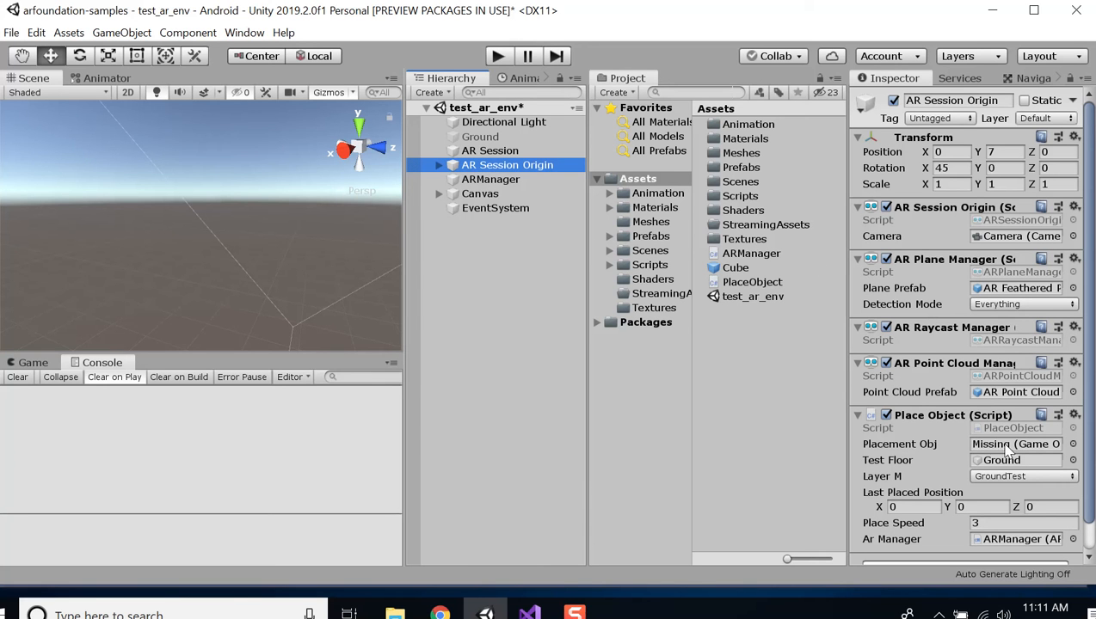
click(735, 270)
drag(735, 269, 1011, 441)
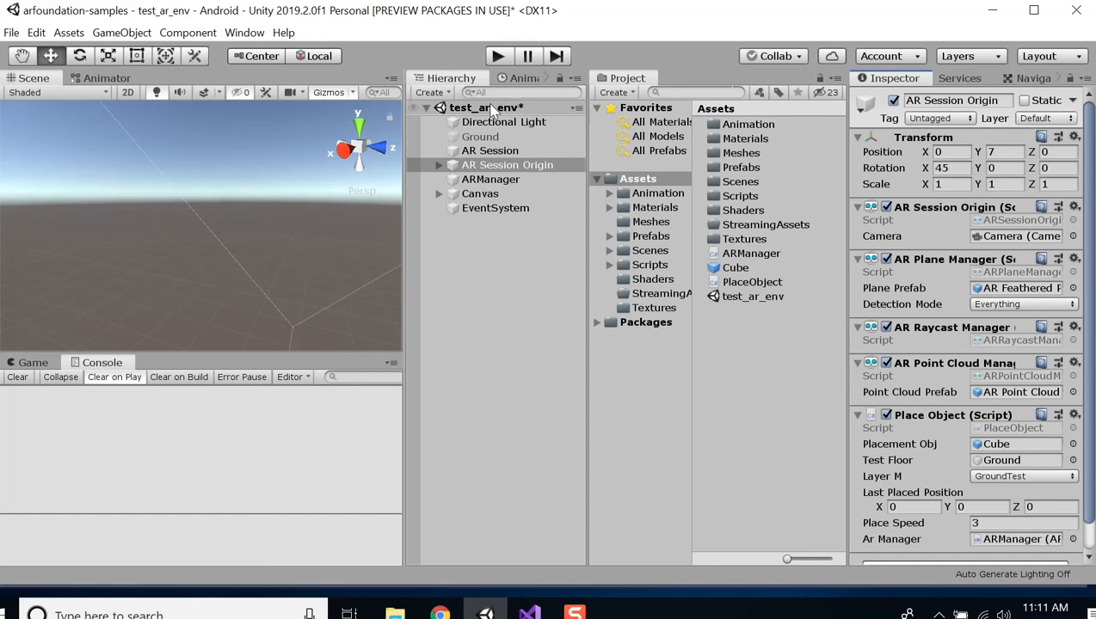
key(ctrl+s)
- Test the scene in play mode by placing one object on the ground, and stop playback
click(497, 57)
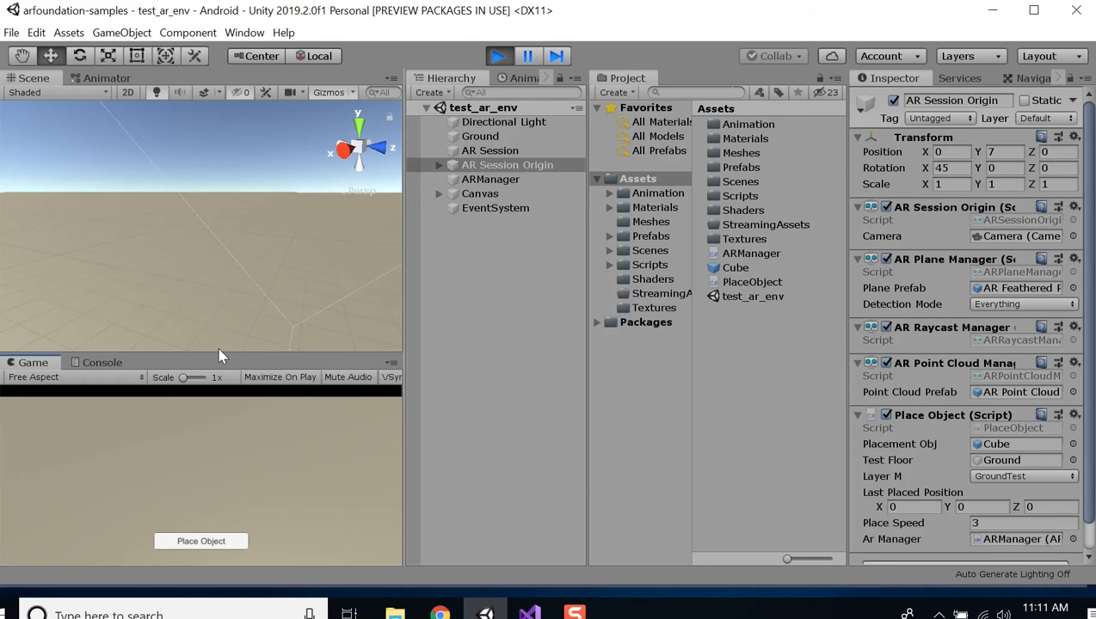
click(220, 540)
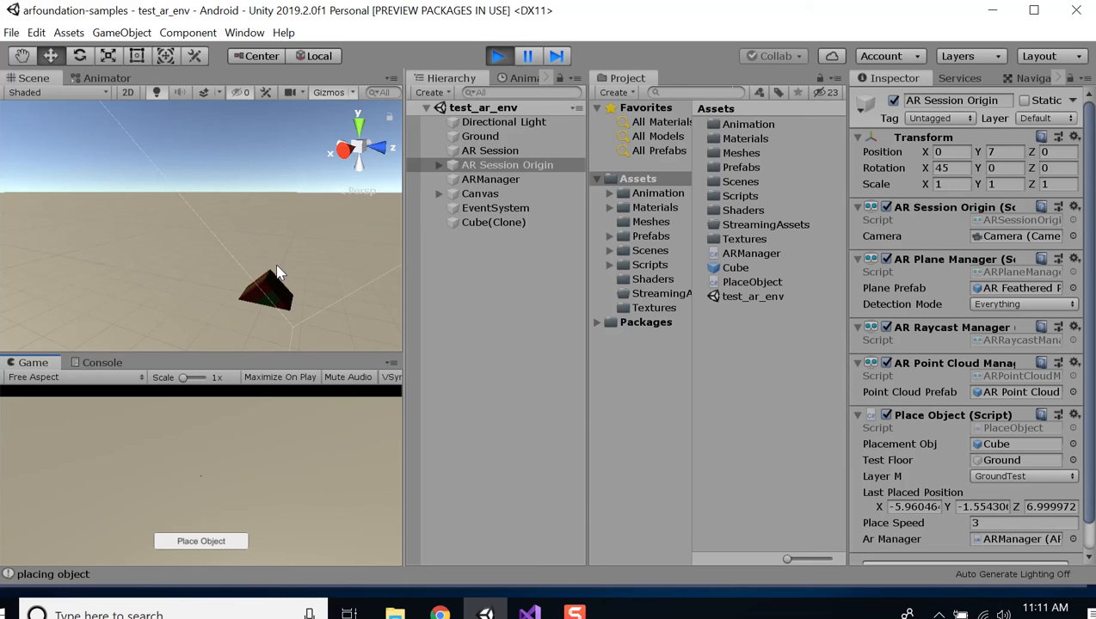
click(499, 56)
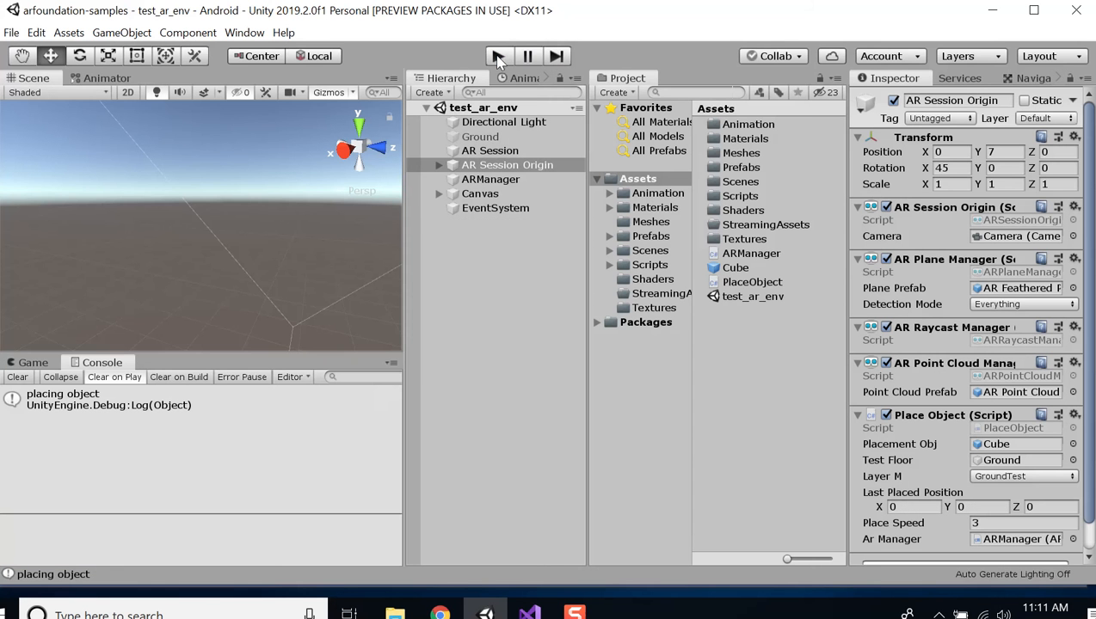
click(440, 165)
click(439, 165)
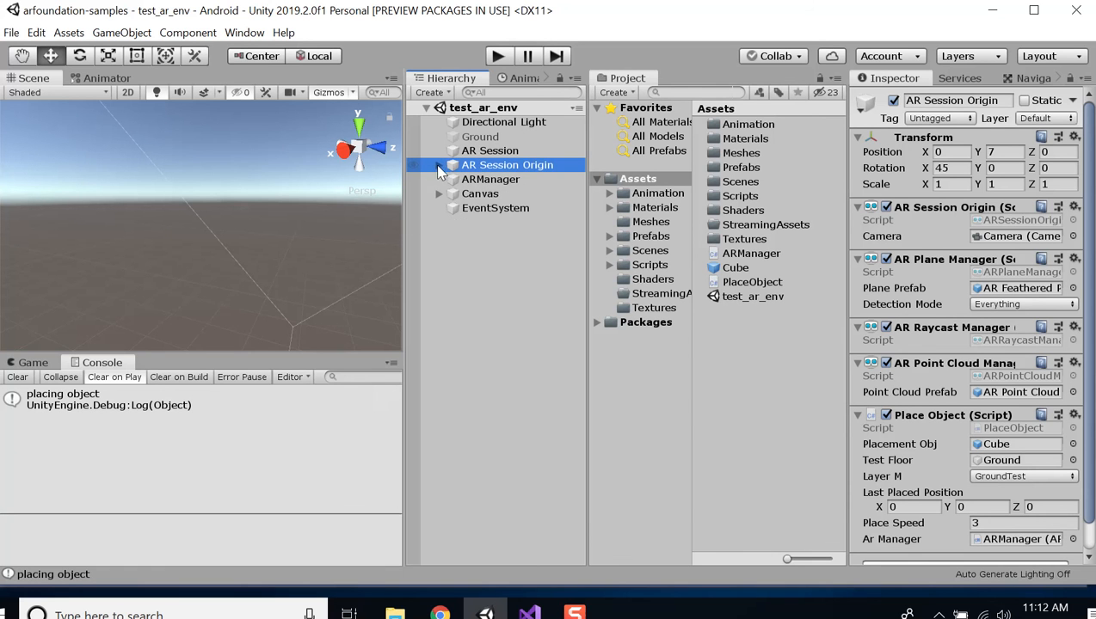
- Show the Game view and examine the Canvas component settings, including the additional shader channel options
click(27, 364)
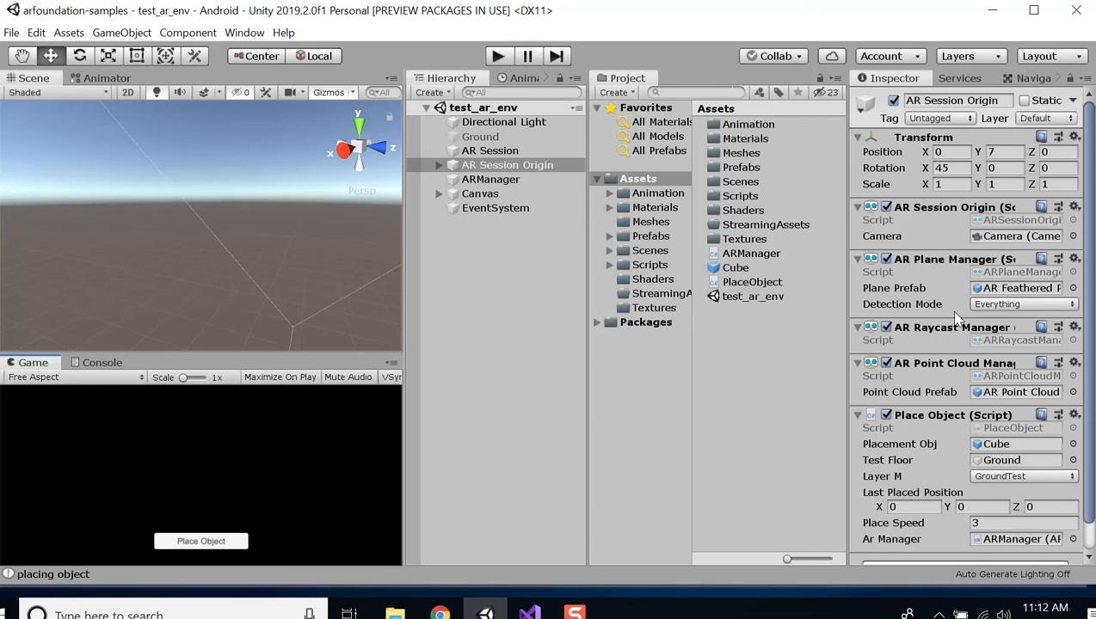
click(481, 195)
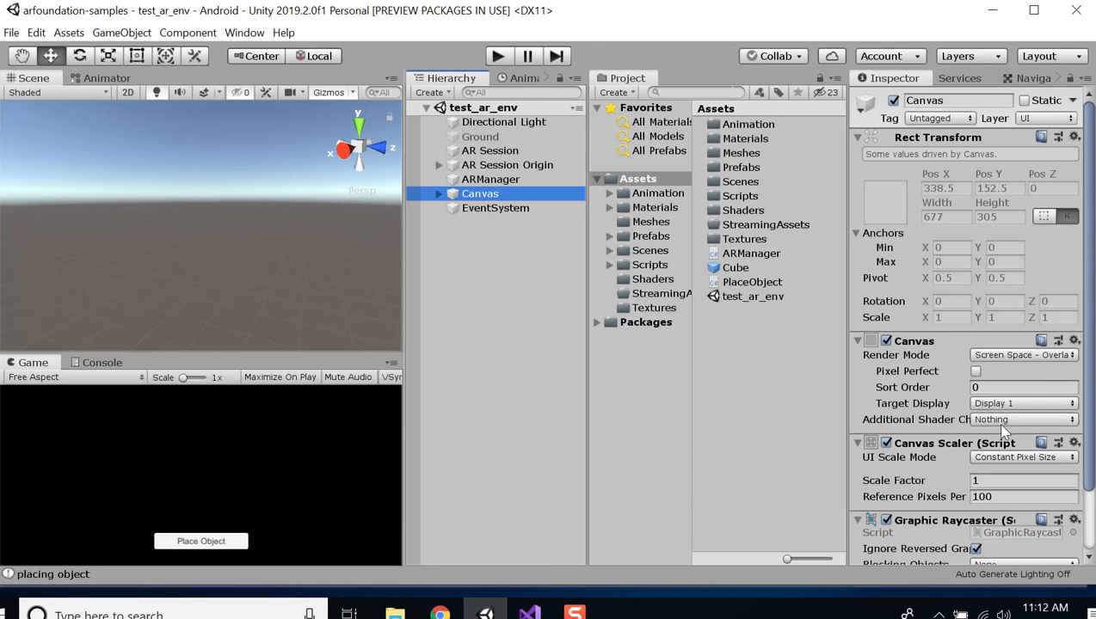
scroll(996, 422, down, 2)
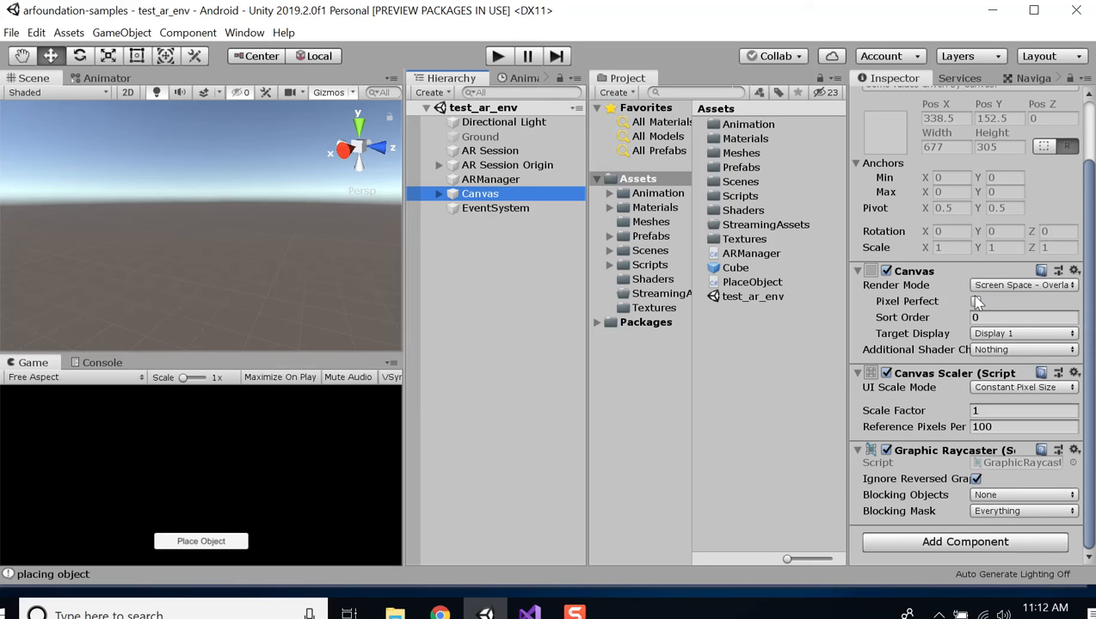
click(1007, 349)
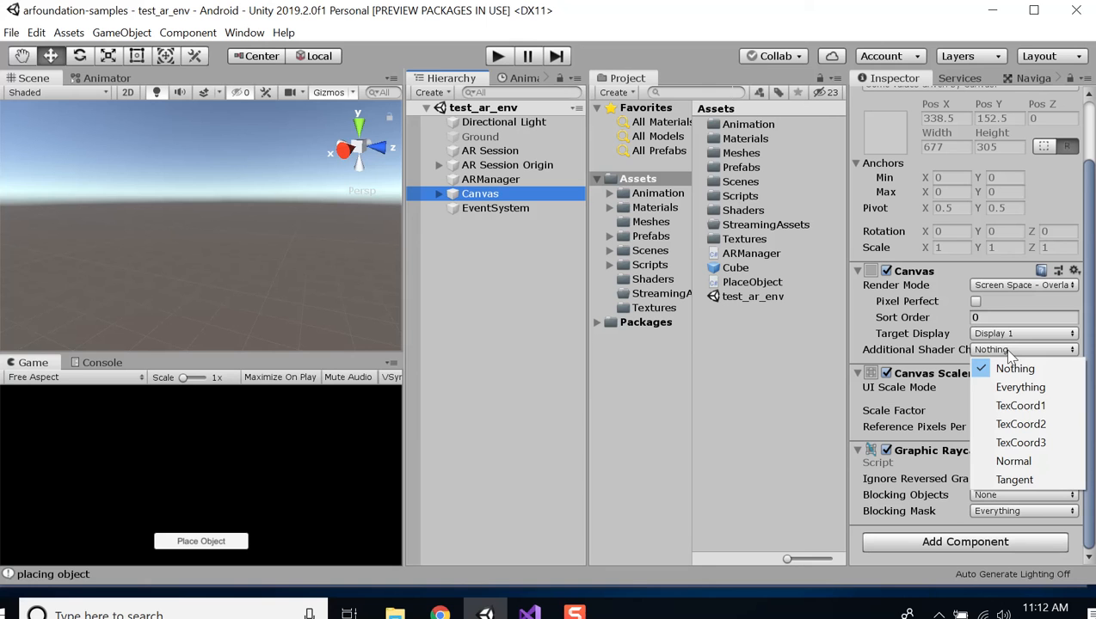
click(1010, 353)
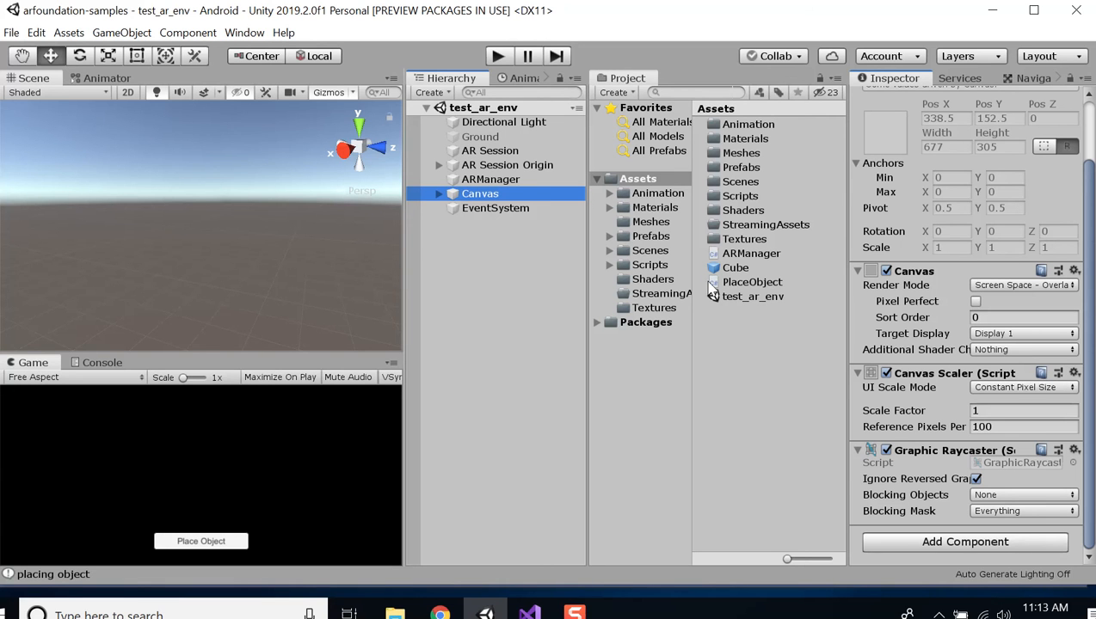
- Set the Canvas's ButtonPlace button to a width of 250 and a height of 100
click(439, 194)
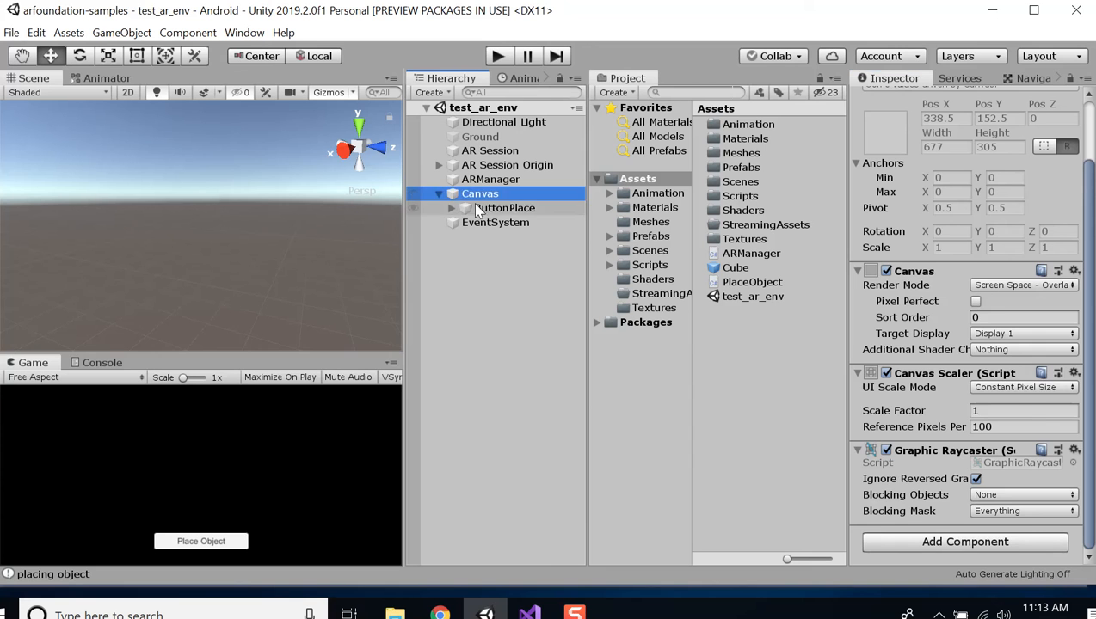
click(504, 207)
scroll(946, 125, up, 2)
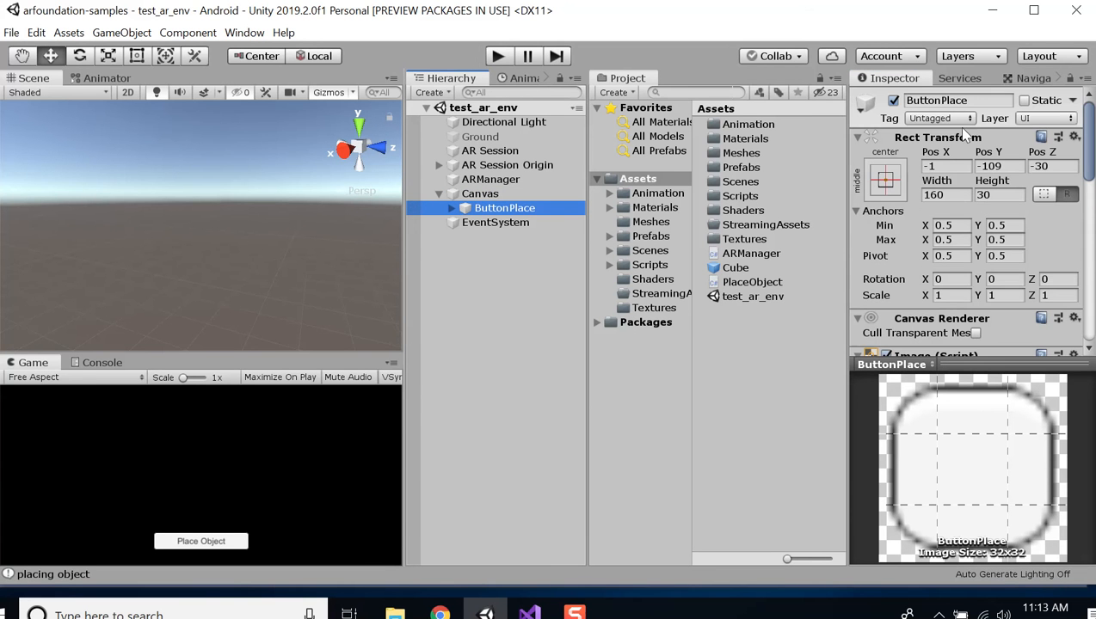
click(950, 194)
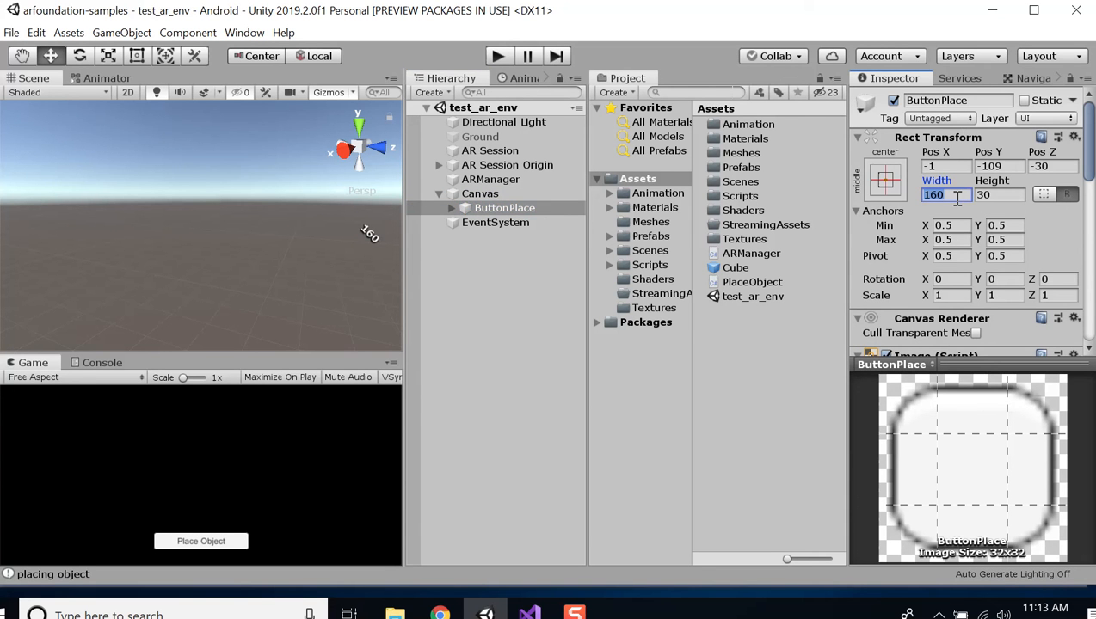
text(250)
key(Tab)
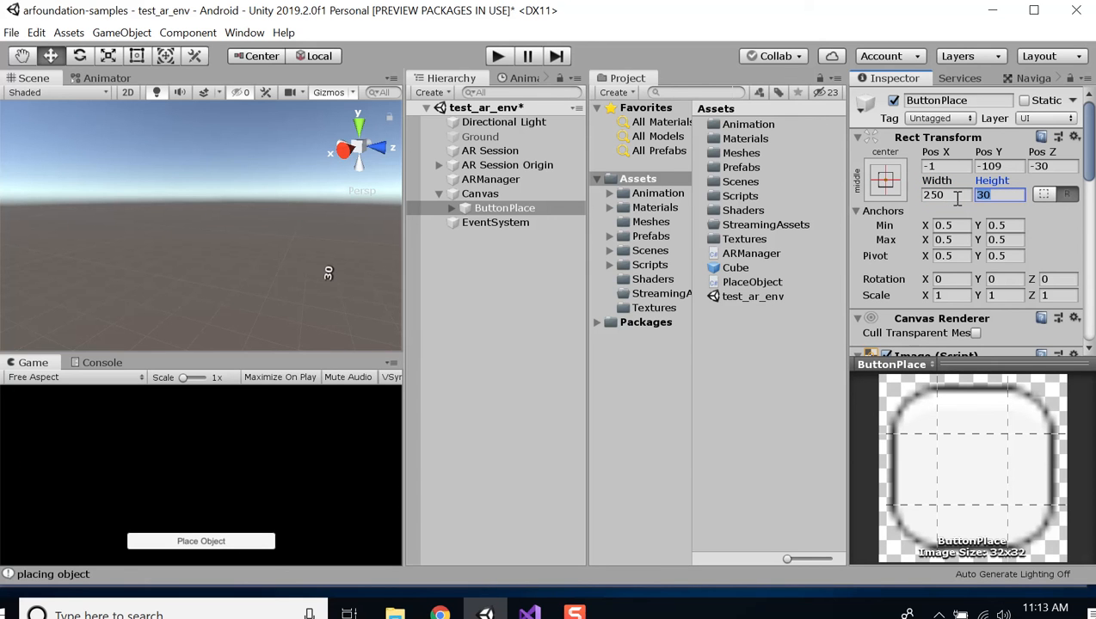
text(100)
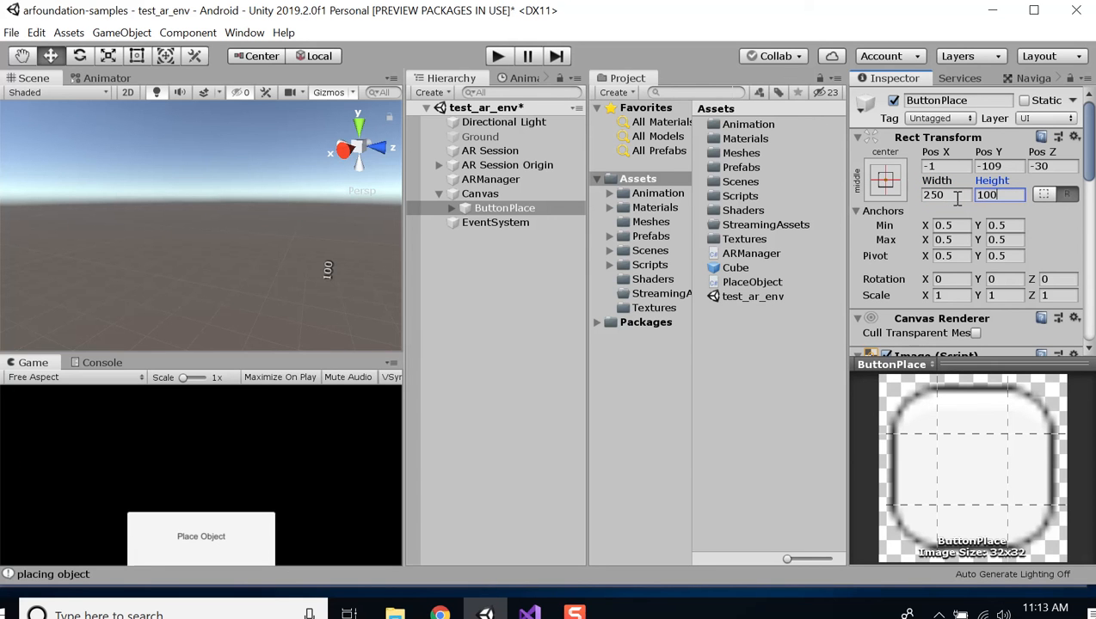
- Anchor ButtonPlace to the bottom left of the Canvas
click(885, 180)
click(947, 398)
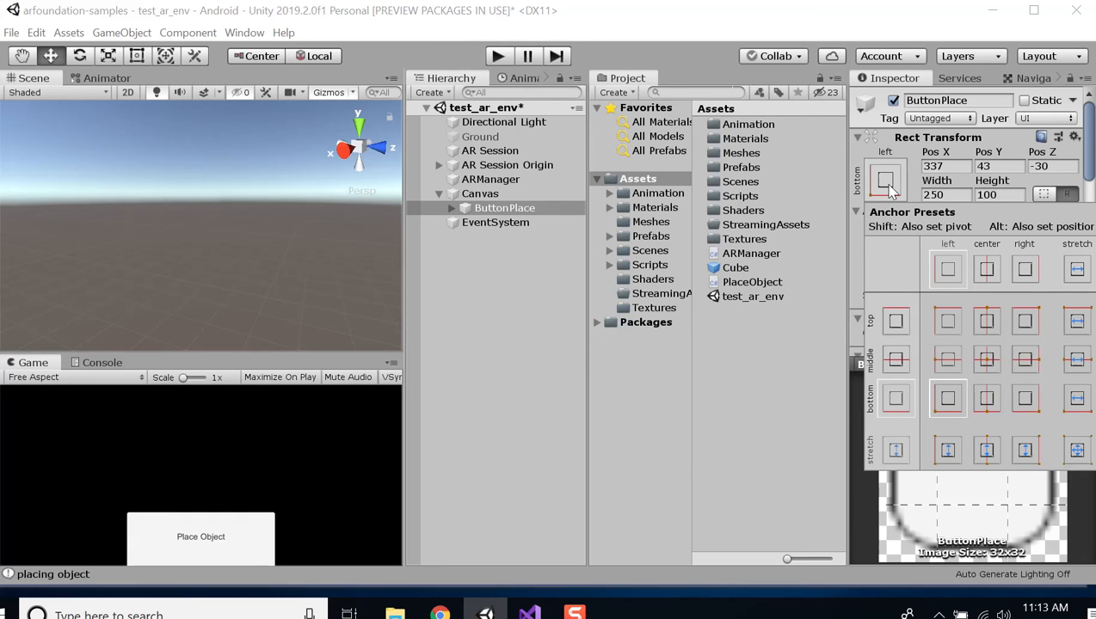
click(243, 520)
- Check ButtonPlace's Button component and its On Click event, and set the button's height to 70
click(507, 212)
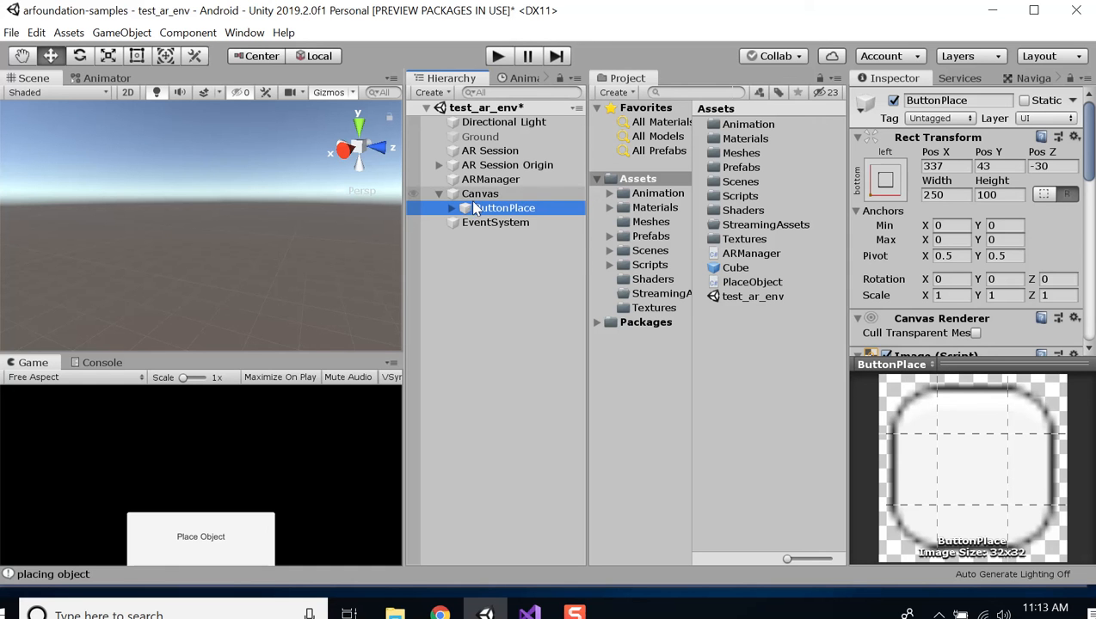
scroll(851, 230, down, 6)
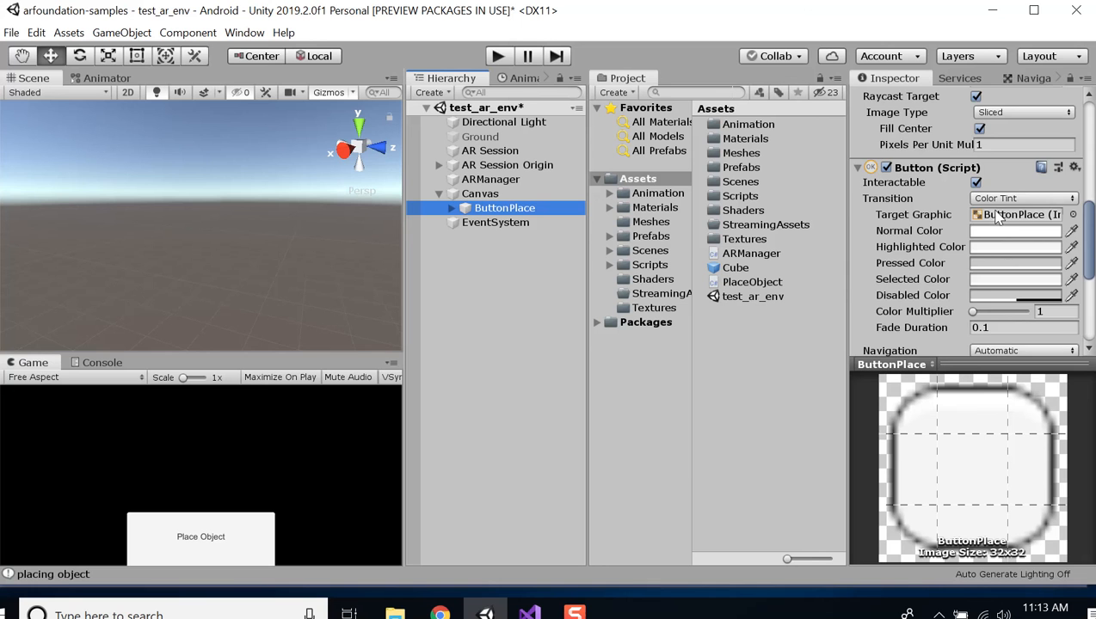
scroll(996, 217, down, 5)
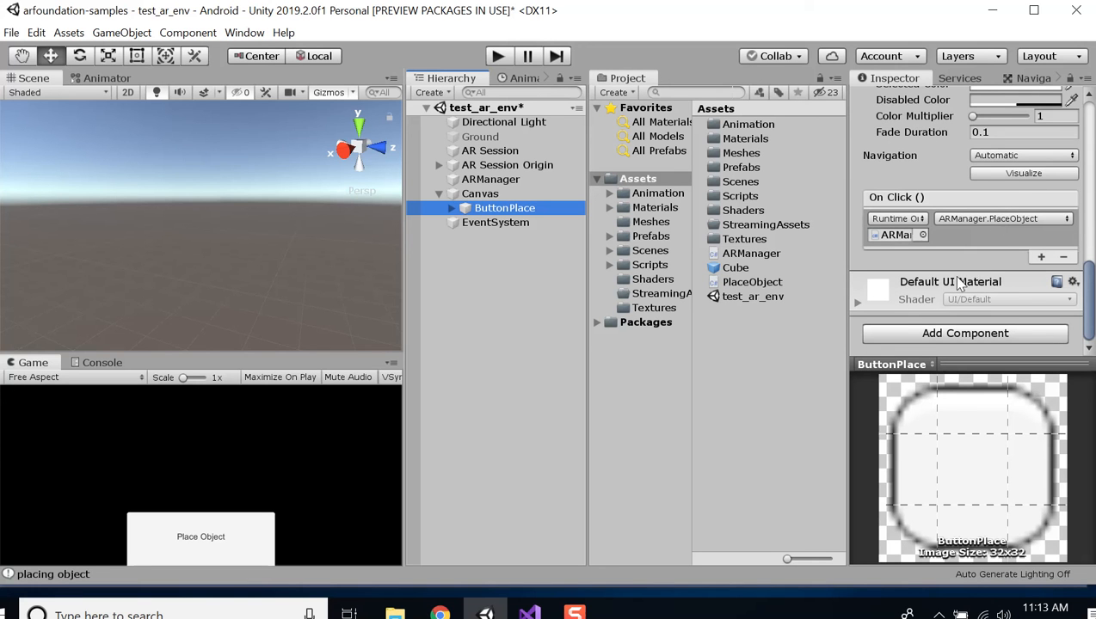
scroll(1004, 196, up, 6)
click(1000, 195)
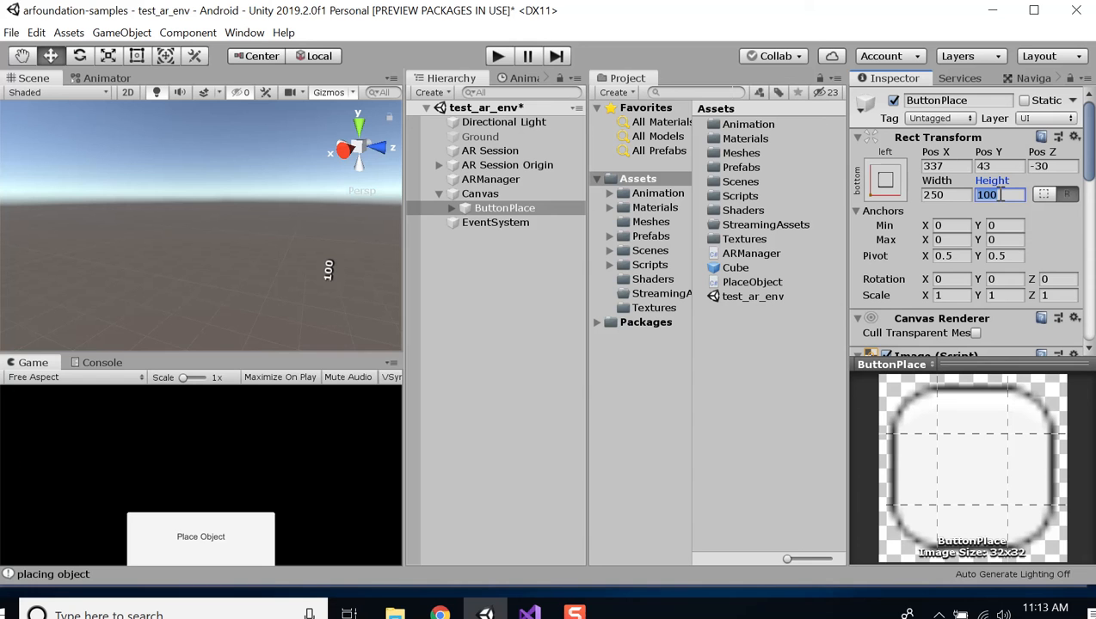
text(70)
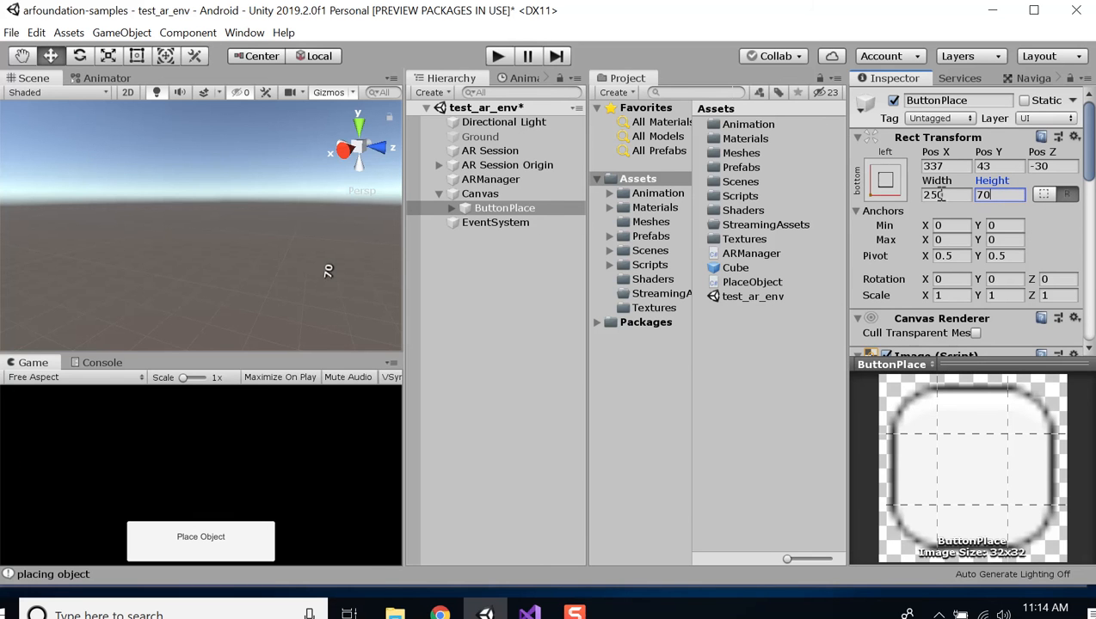
- Set the font size of the Place Object text under ButtonPlace to 40
click(451, 208)
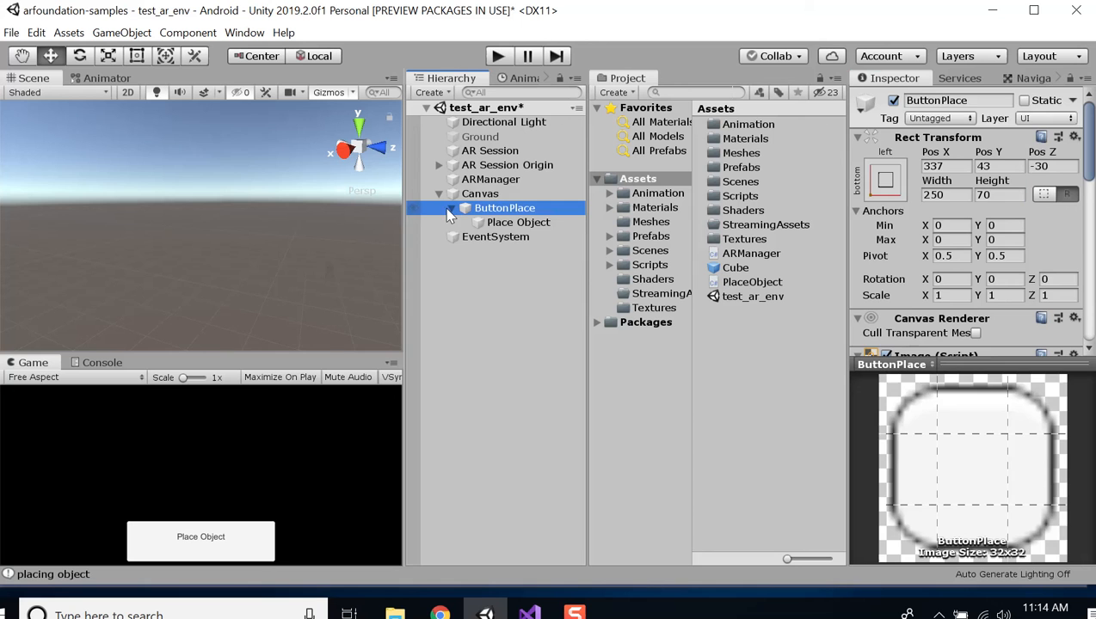
click(486, 223)
scroll(952, 254, down, 10)
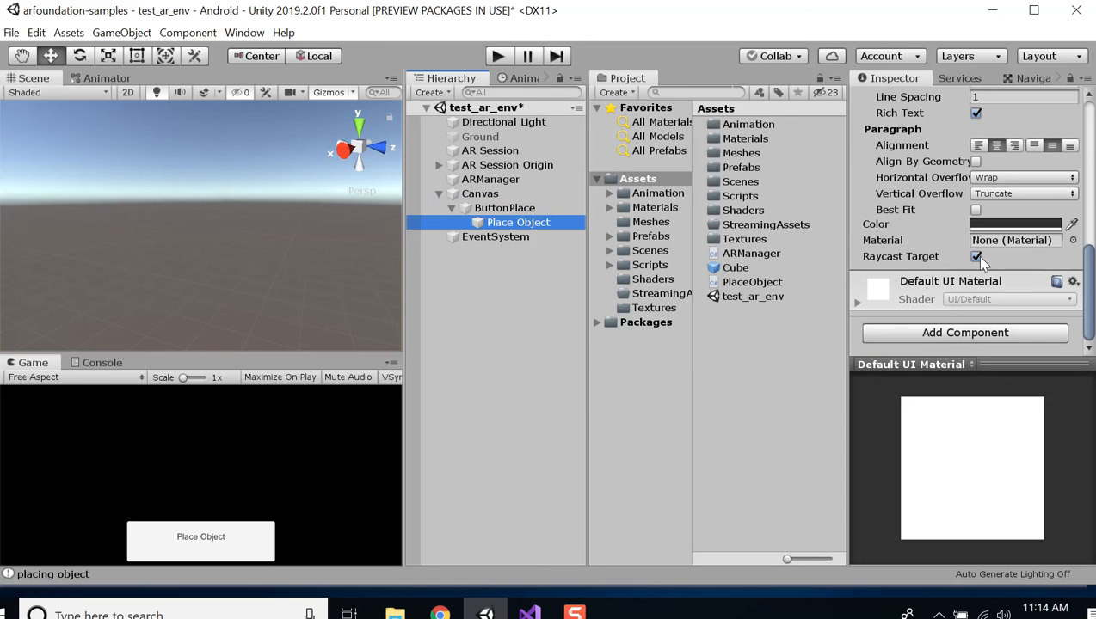
scroll(1011, 249, up, 8)
scroll(1011, 253, down, 4)
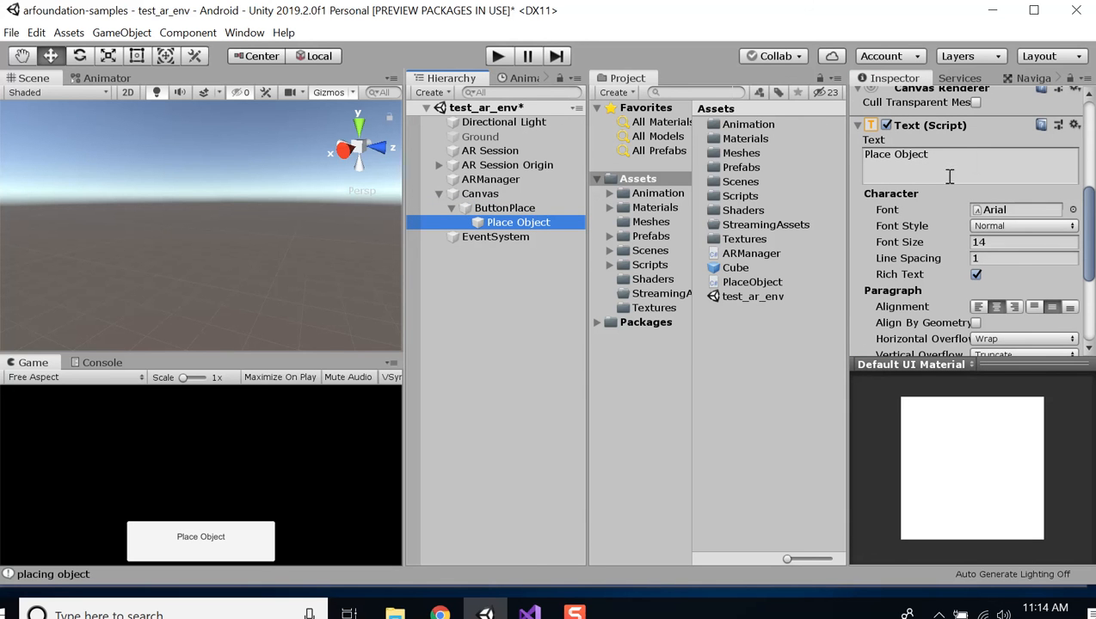
click(1001, 241)
text(20)
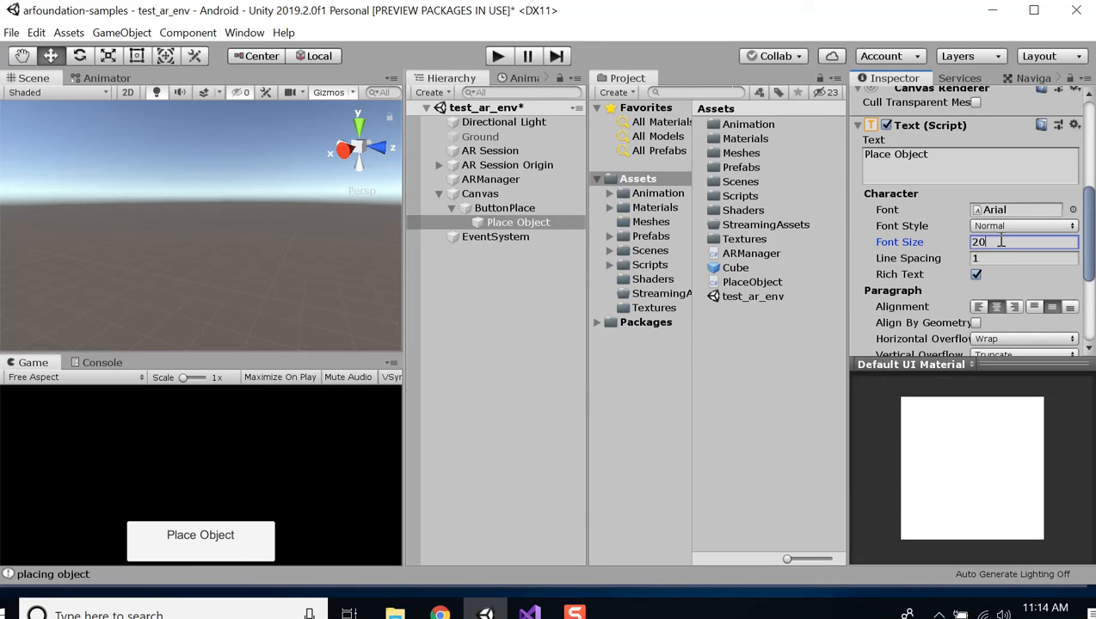
key(BackSpace)
key(BackSpace)
text(40)
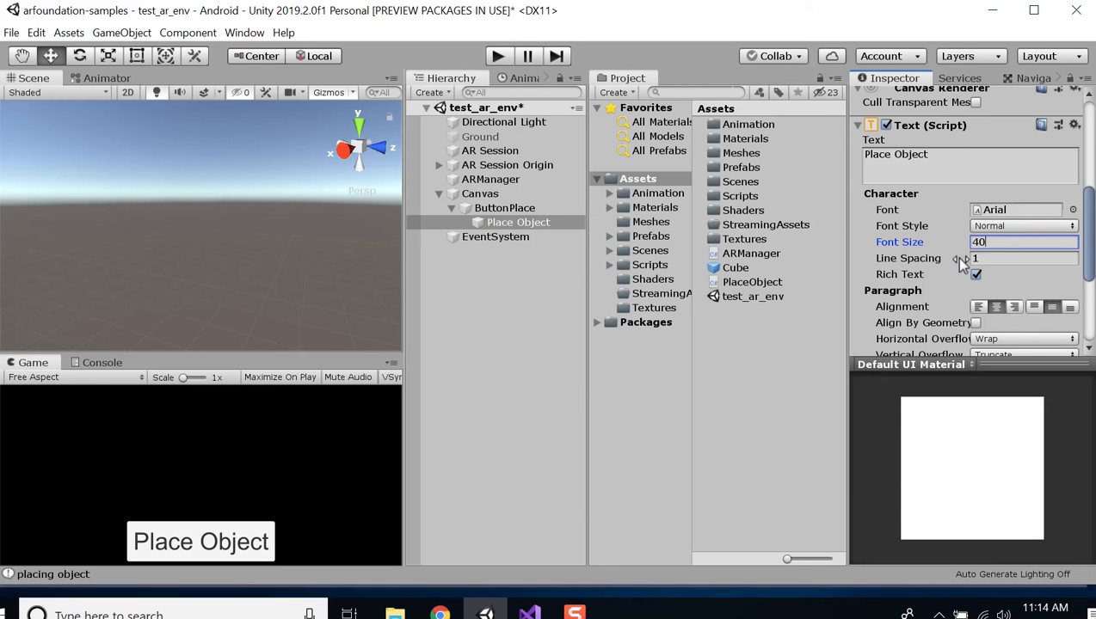
- Set the Place Object text's font style to Bold and save the scene
click(998, 234)
click(1008, 259)
scroll(1026, 287, down, 3)
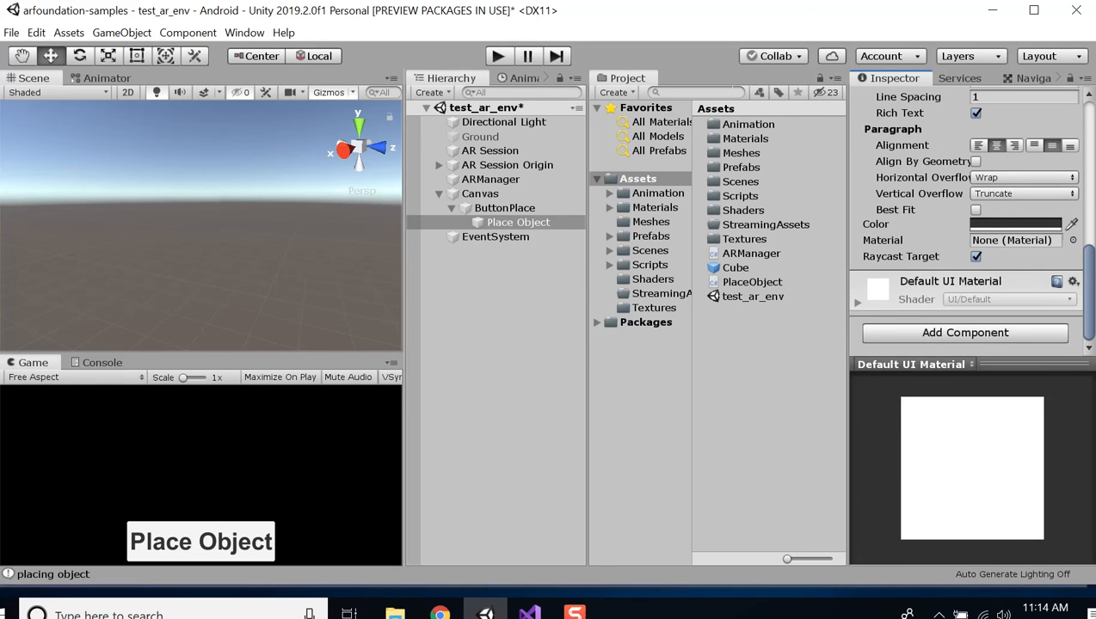
key(ctrl+s)
- Set the Image color of ButtonPlace to light cyan 77DCEA
click(520, 209)
scroll(953, 203, up, 5)
scroll(953, 209, down, 4)
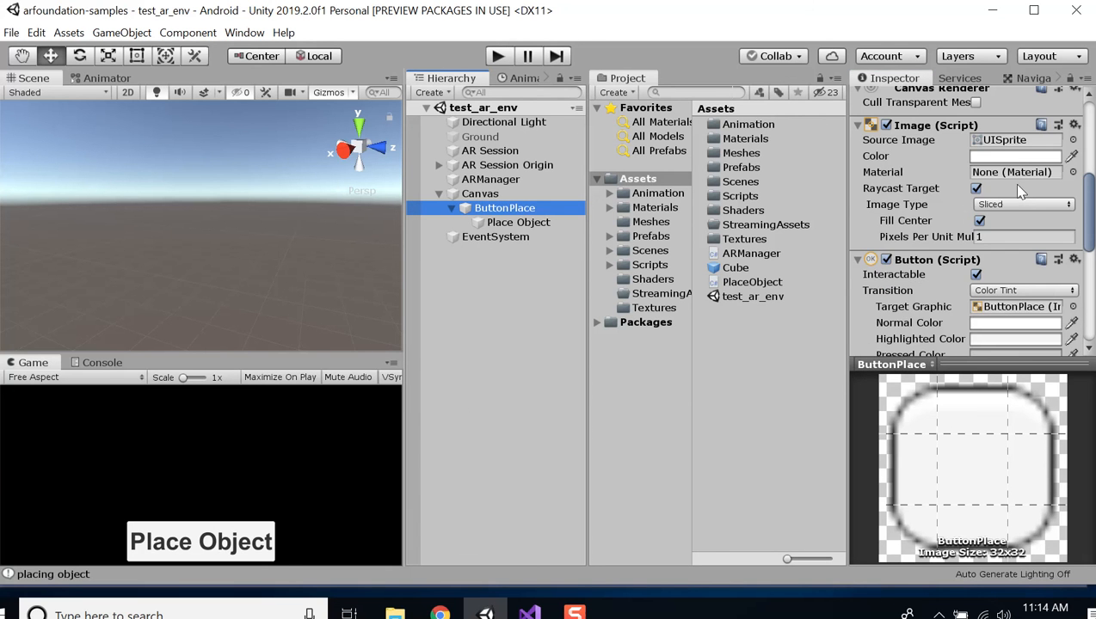
click(1072, 157)
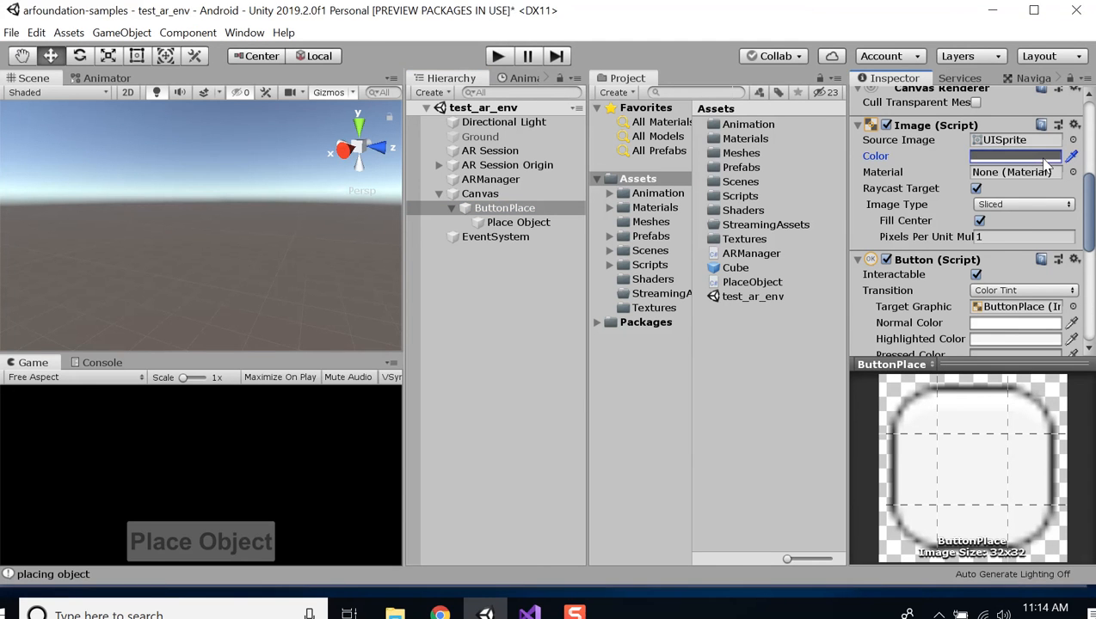
click(981, 160)
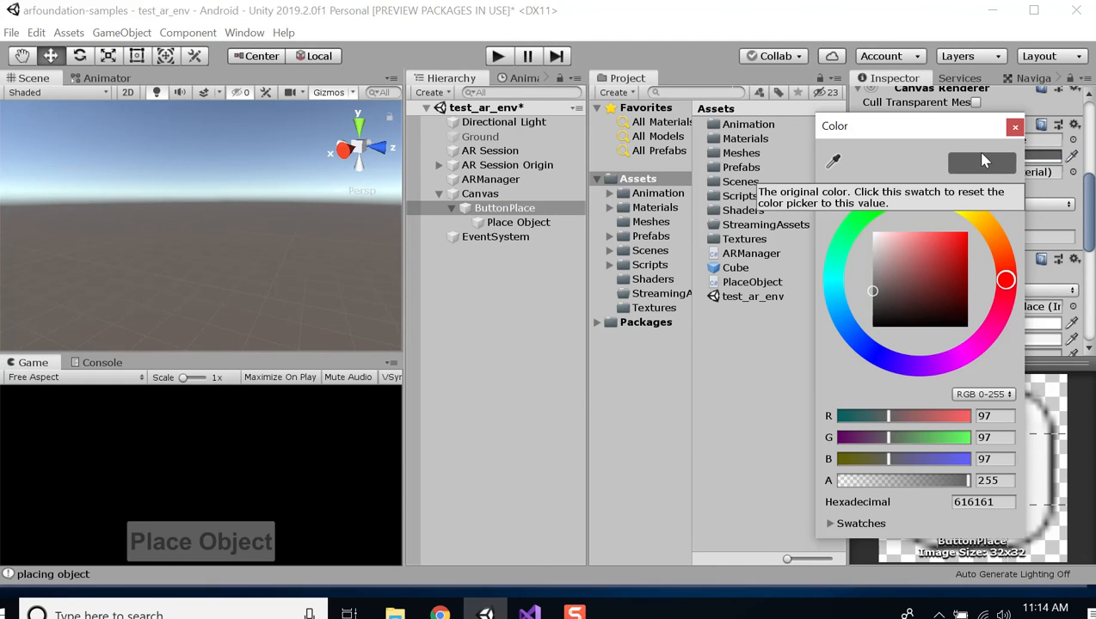
click(879, 242)
mouse_move(878, 242)
mouse_down()
mouse_move(885, 278)
mouse_move(887, 260)
mouse_move(916, 245)
mouse_move(933, 250)
mouse_up()
click(834, 290)
mouse_move(941, 249)
mouse_down()
mouse_move(945, 261)
mouse_move(919, 242)
mouse_up()
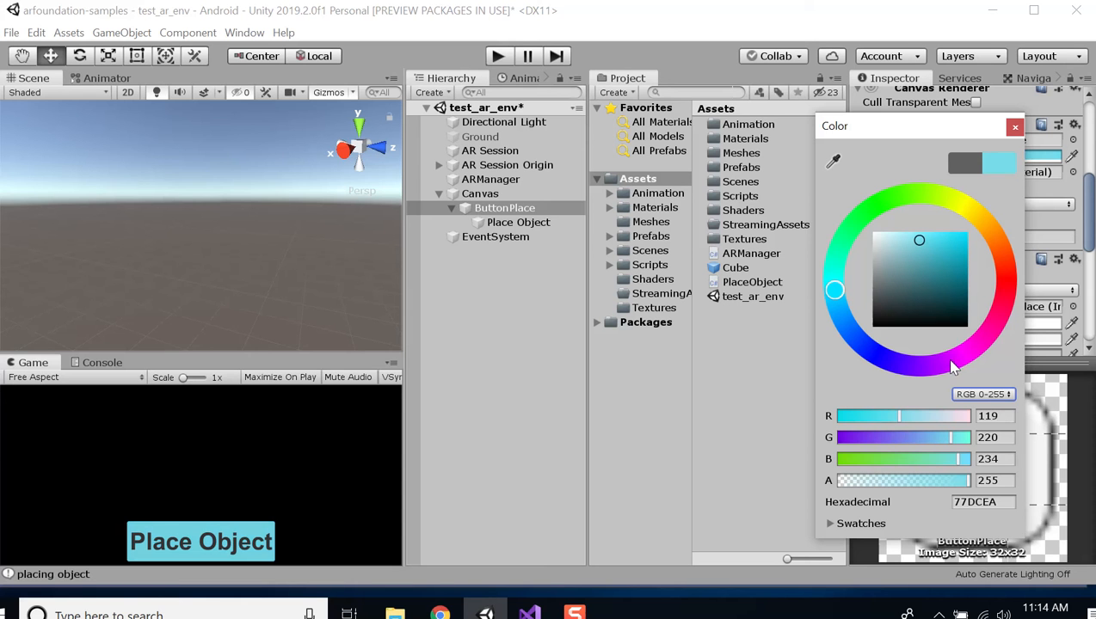
- Lower the alpha of ButtonPlace's Image color to 103 and change the color to dark blue 222FAB
drag(927, 480, 894, 486)
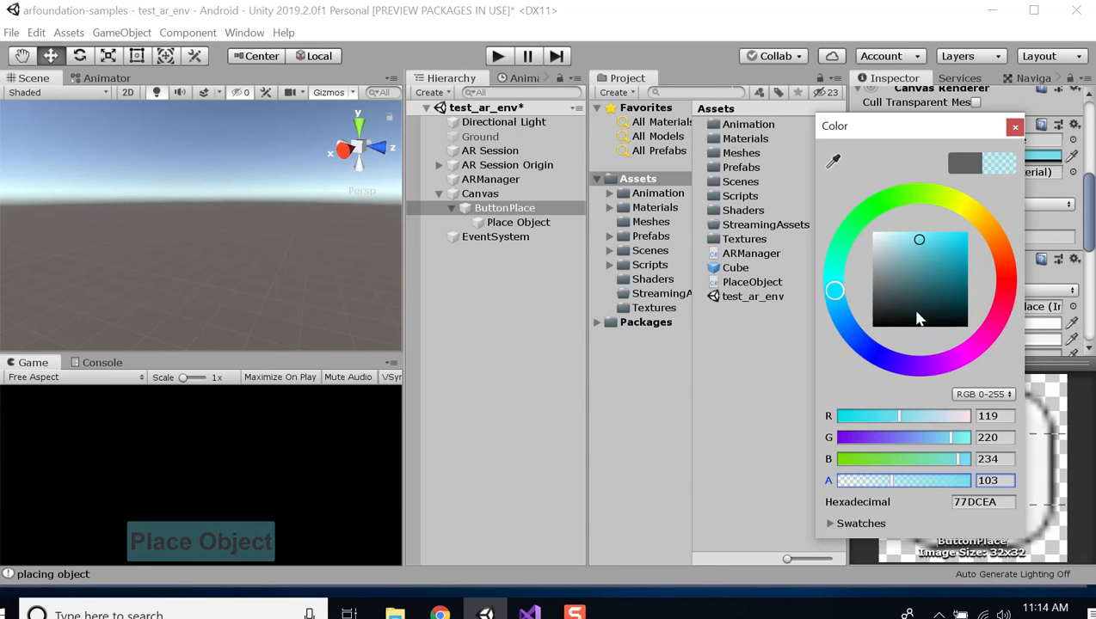
drag(845, 324, 869, 348)
drag(940, 275, 948, 264)
click(1015, 127)
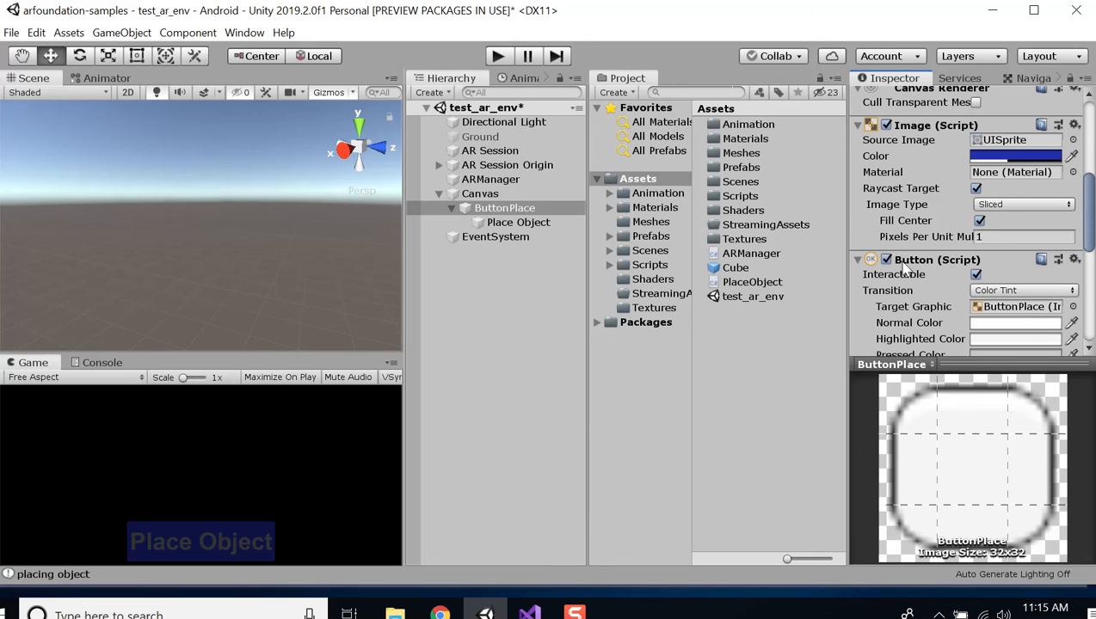
- Set the color of the Place Object text under ButtonPlace to light purple BF84D7
click(517, 224)
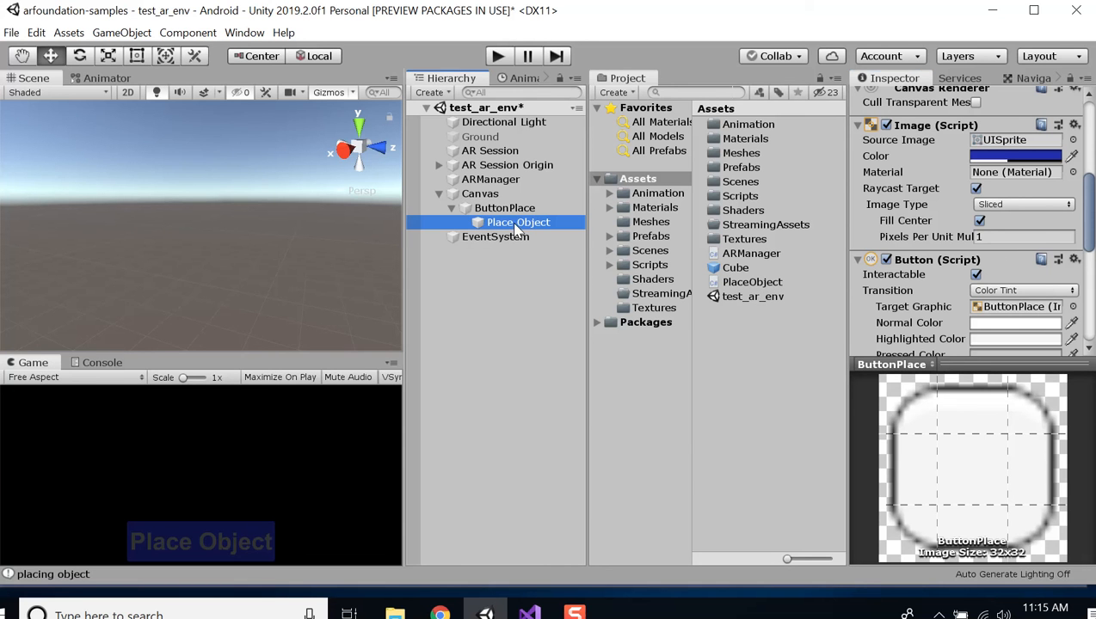
scroll(1031, 244, down, 3)
scroll(1028, 245, up, 6)
scroll(962, 239, up, 2)
scroll(961, 239, down, 5)
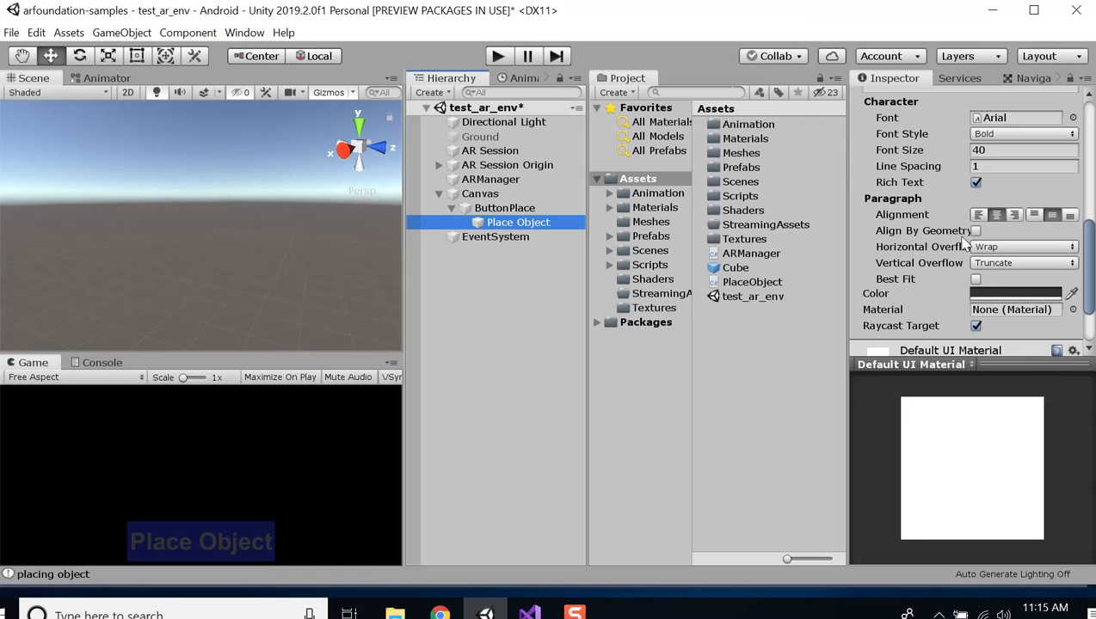
click(1006, 295)
mouse_move(875, 237)
mouse_down()
mouse_move(875, 222)
mouse_move(872, 271)
mouse_move(870, 251)
mouse_move(924, 253)
mouse_move(909, 248)
mouse_up()
click(941, 366)
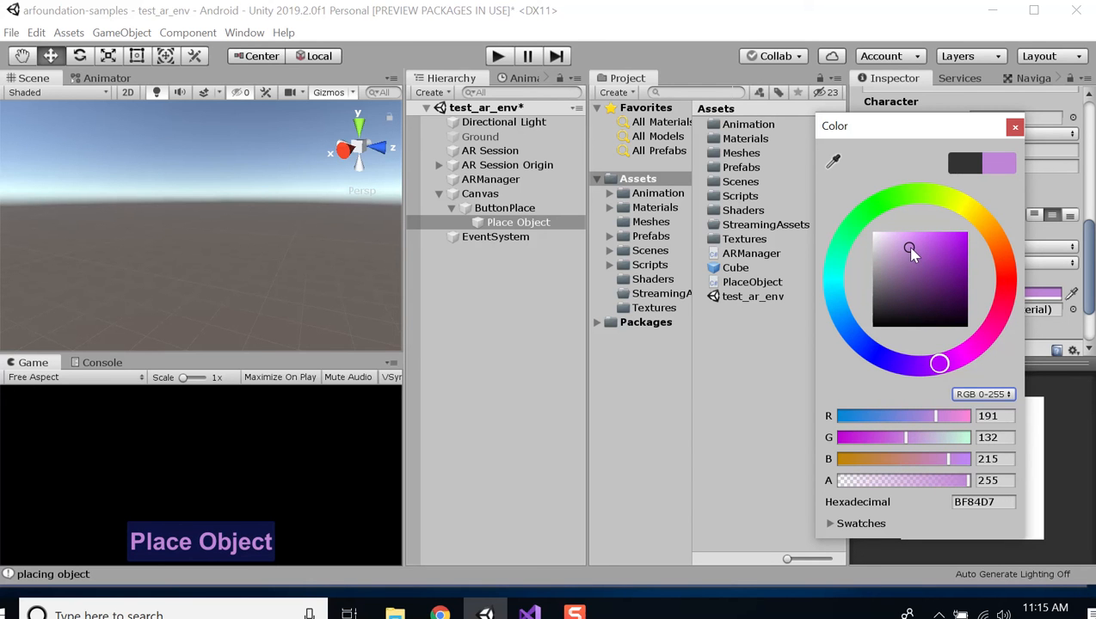
click(1014, 126)
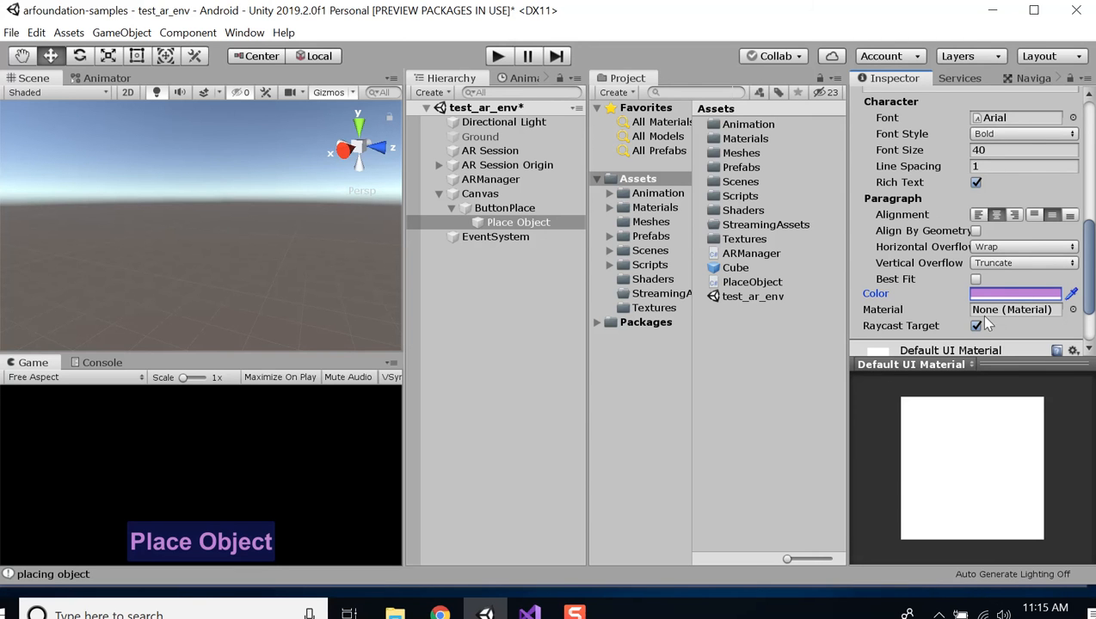
- Lower the alpha of the Place Object text color to 133
click(1032, 294)
drag(942, 482, 908, 486)
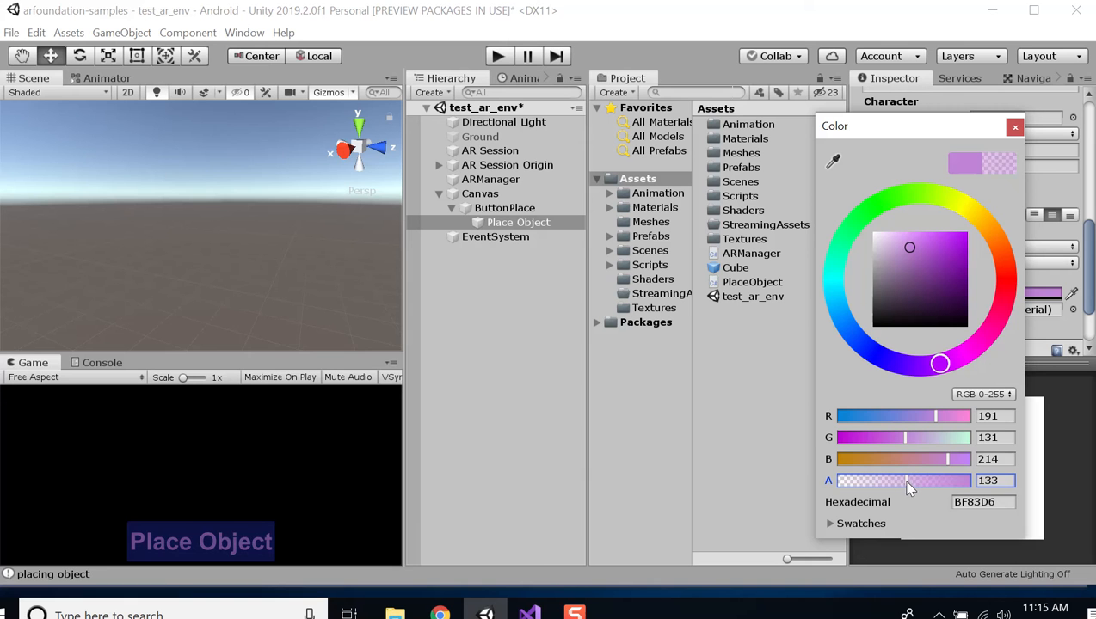
click(1015, 127)
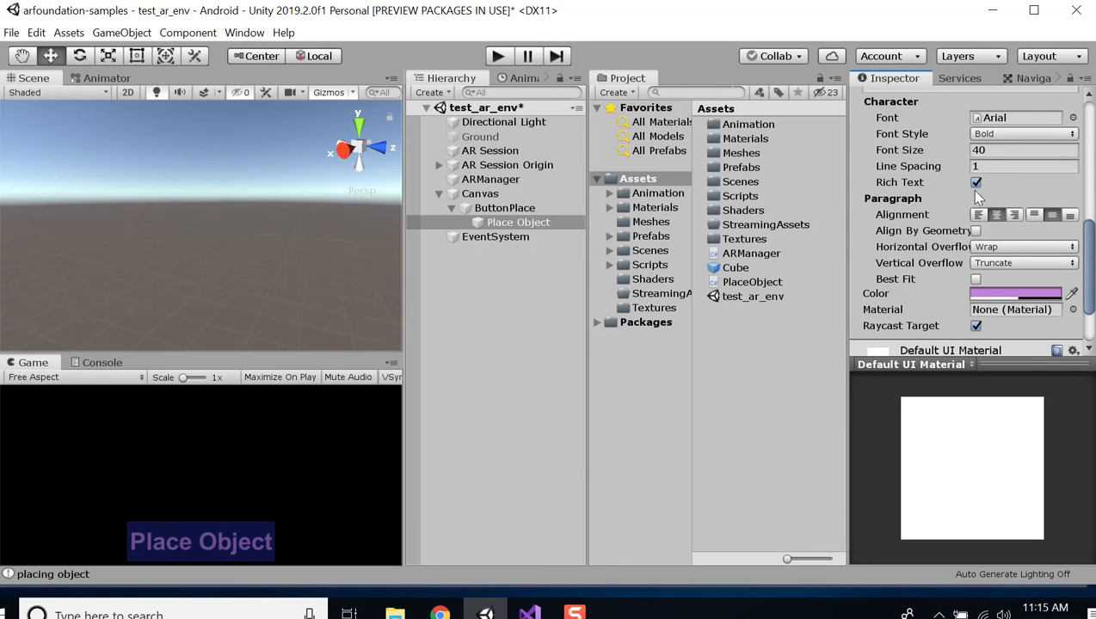
- Change the Image color of ButtonPlace to muted grey-blue 6F7393, keeping the alpha at 103
scroll(982, 197, up, 8)
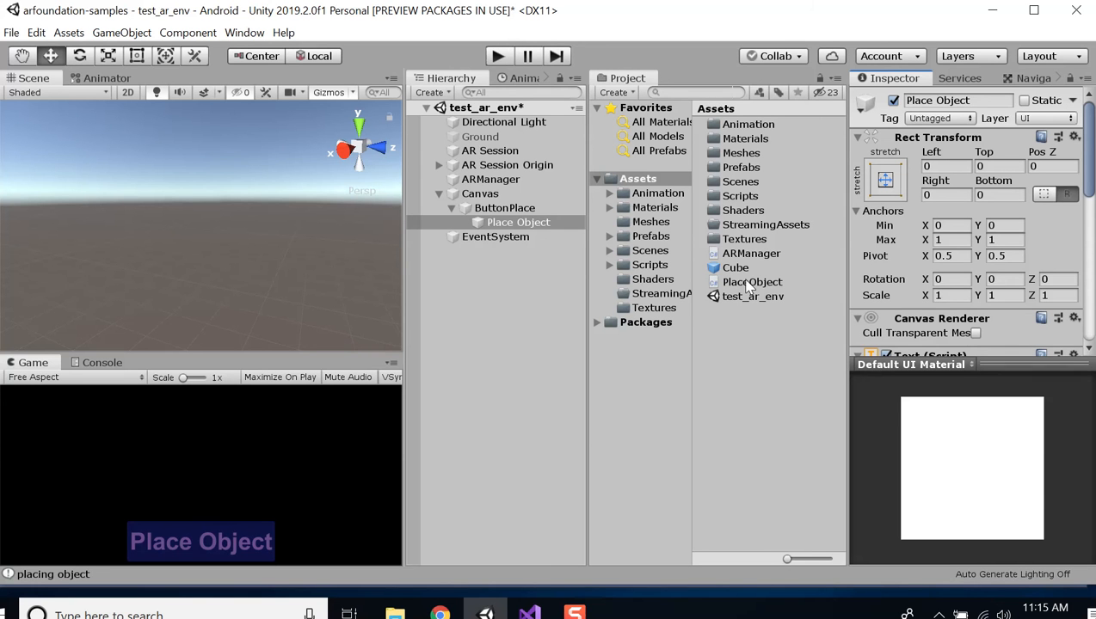
click(468, 209)
scroll(913, 199, down, 5)
scroll(926, 213, up, 5)
scroll(935, 221, down, 5)
scroll(940, 225, up, 5)
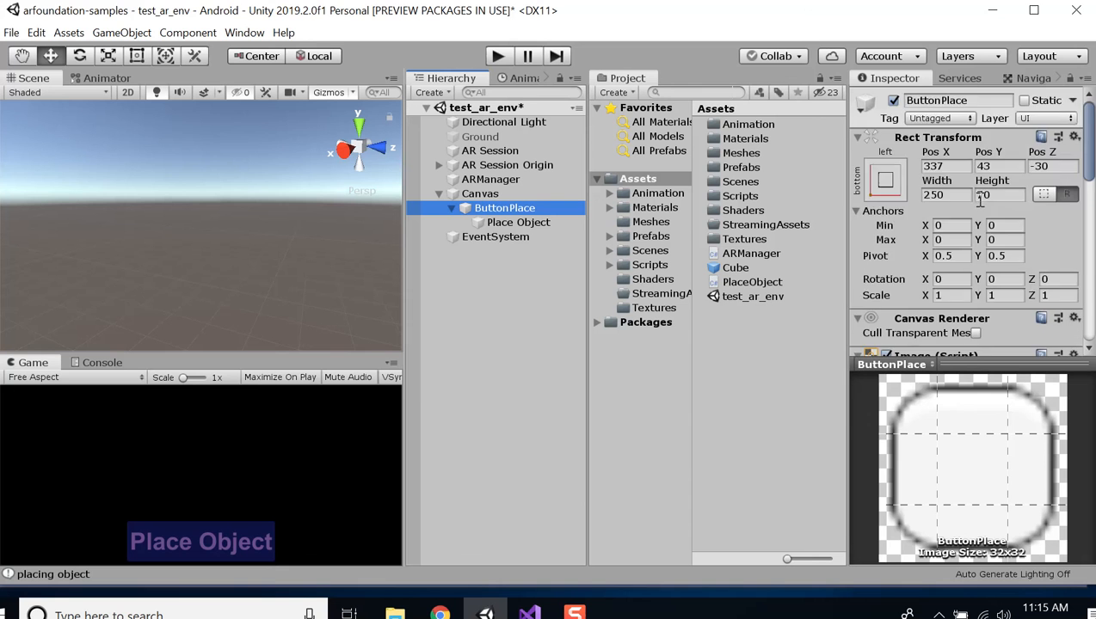
scroll(940, 225, down, 3)
click(1007, 227)
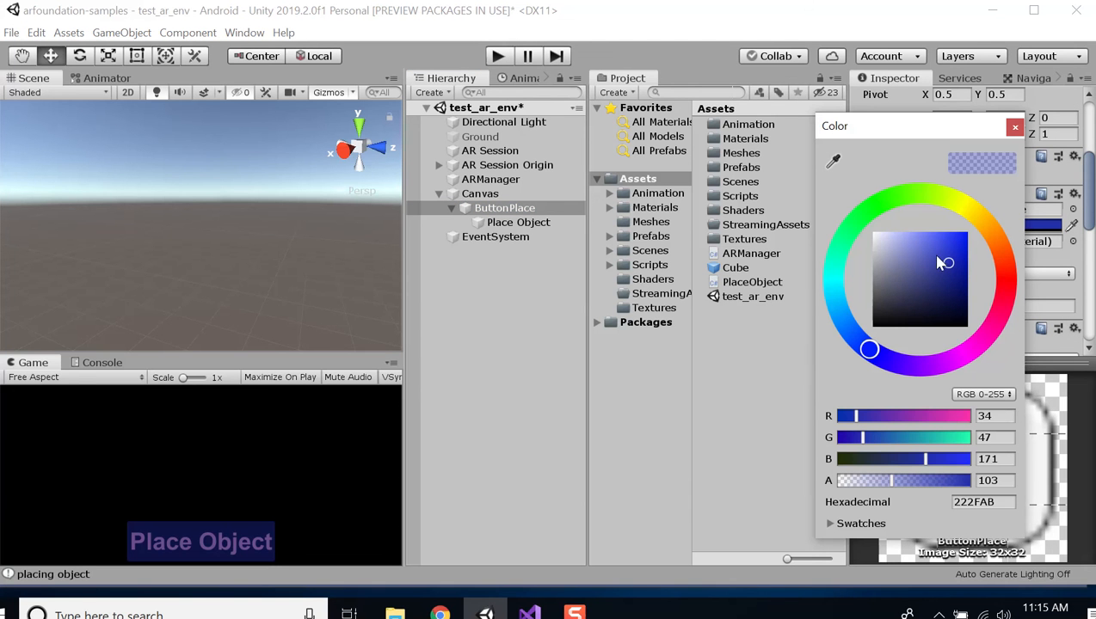
mouse_move(938, 248)
mouse_down()
mouse_move(898, 237)
mouse_move(832, 273)
mouse_move(883, 306)
mouse_move(877, 287)
mouse_move(927, 286)
mouse_move(897, 277)
mouse_up()
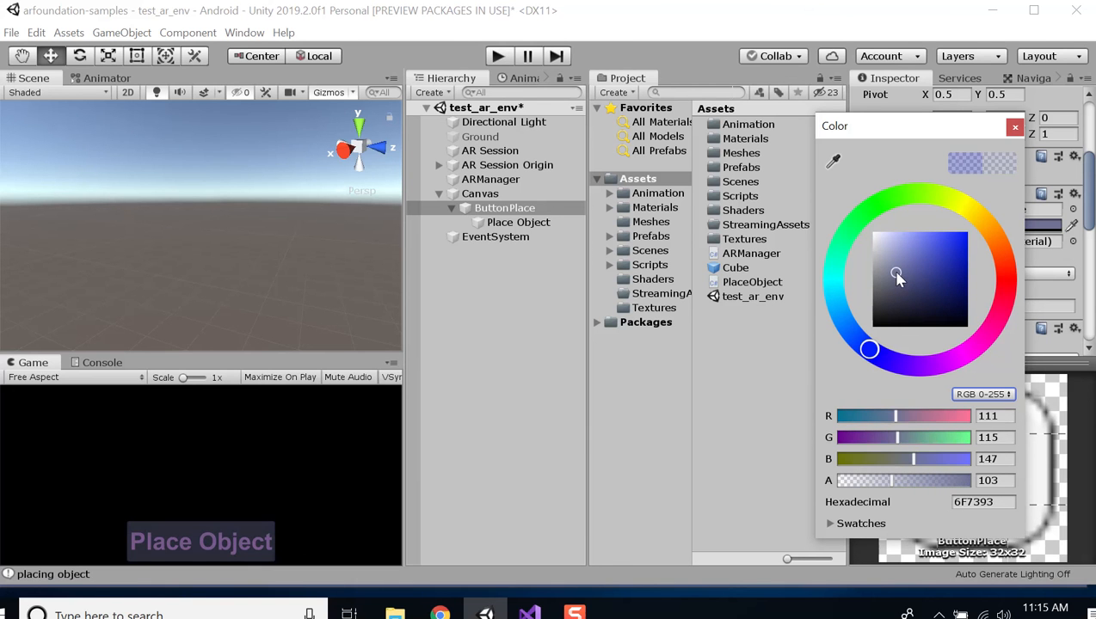
click(510, 318)
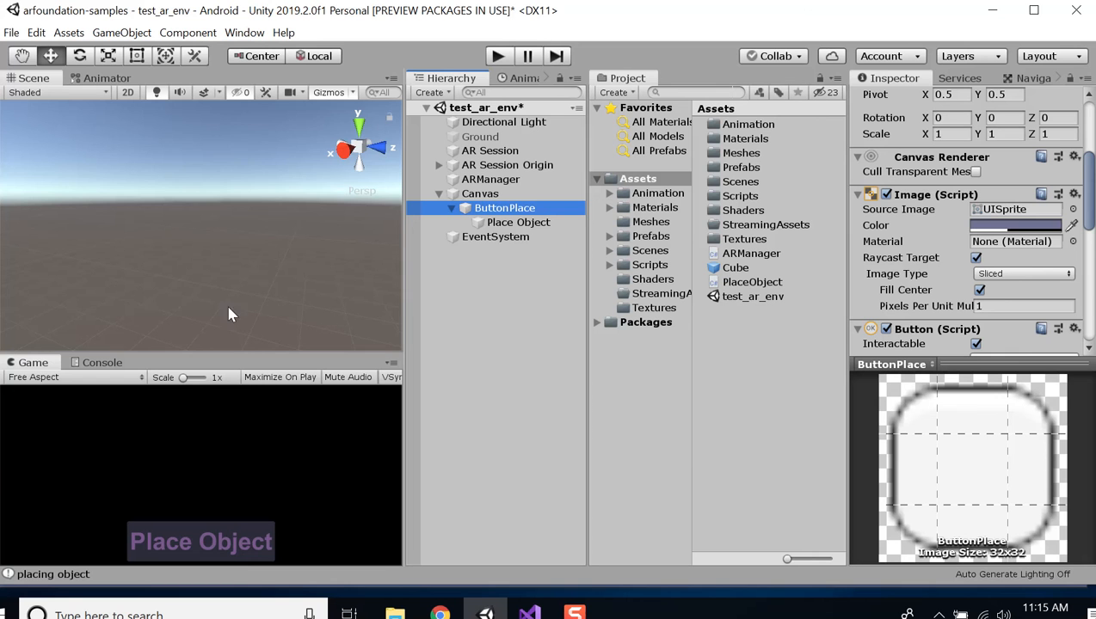
- Browse the sprites available as ButtonPlace's source image and close the sprite selection without choosing another
click(1038, 216)
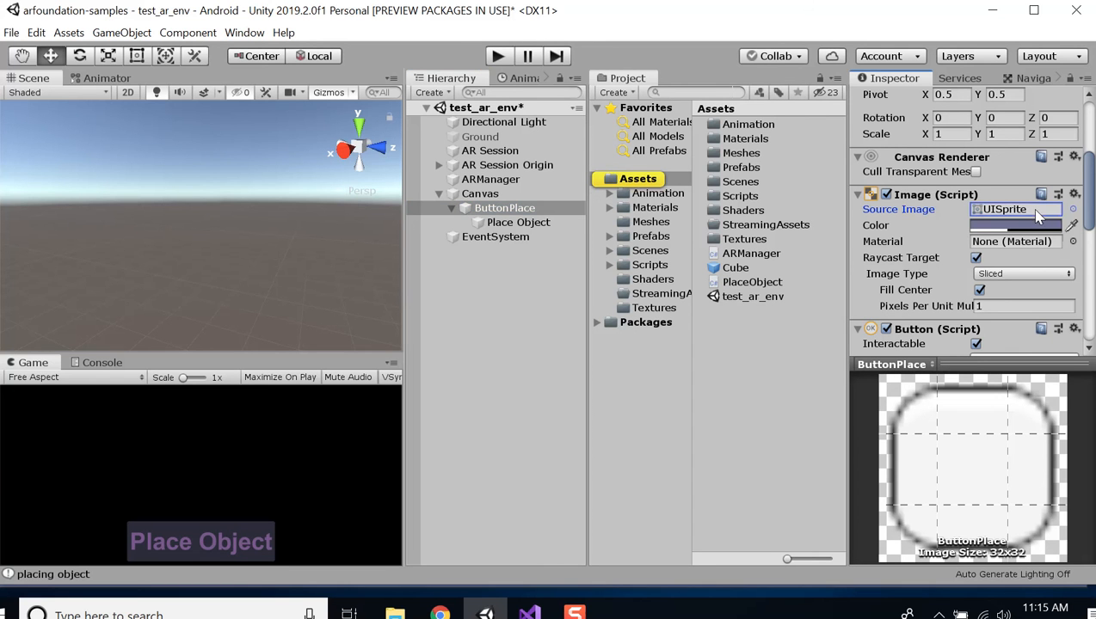
click(1073, 209)
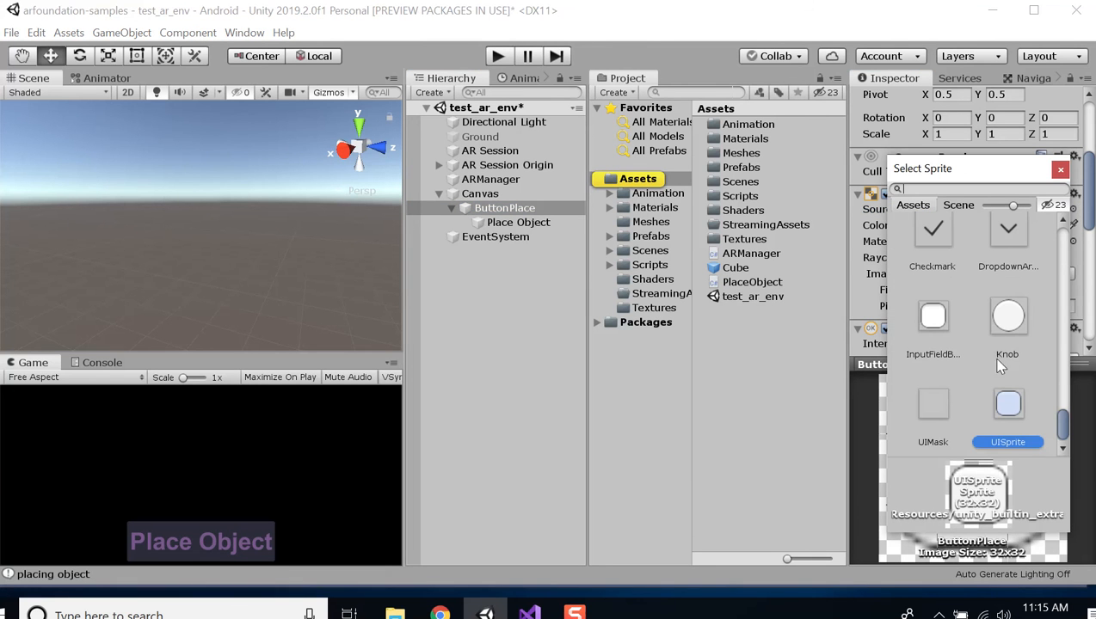
scroll(989, 345, up, 5)
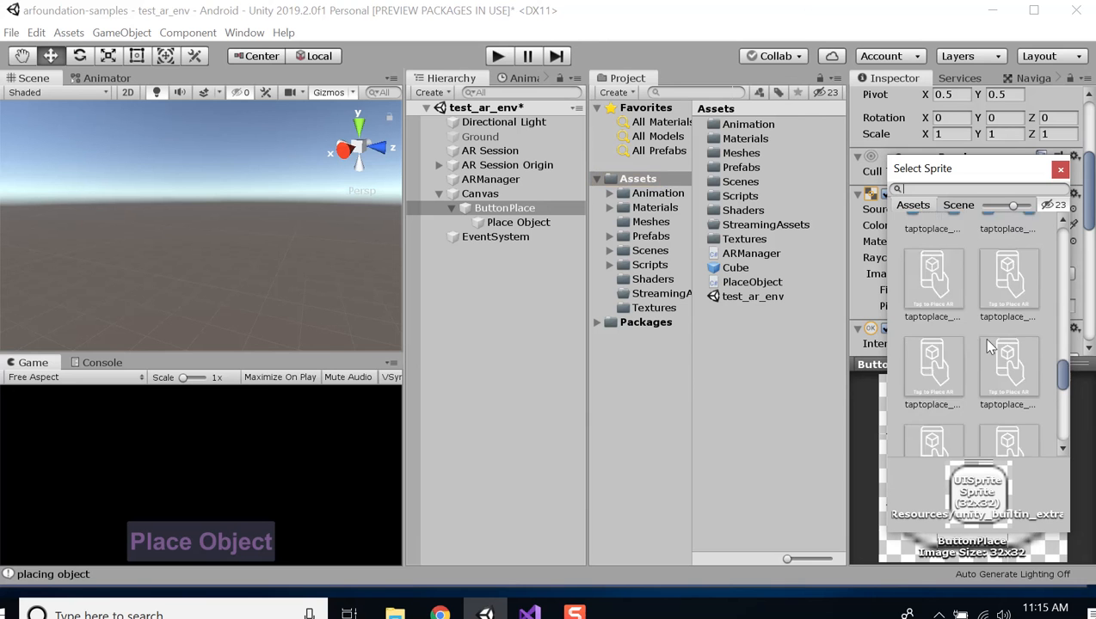
scroll(989, 344, up, 5)
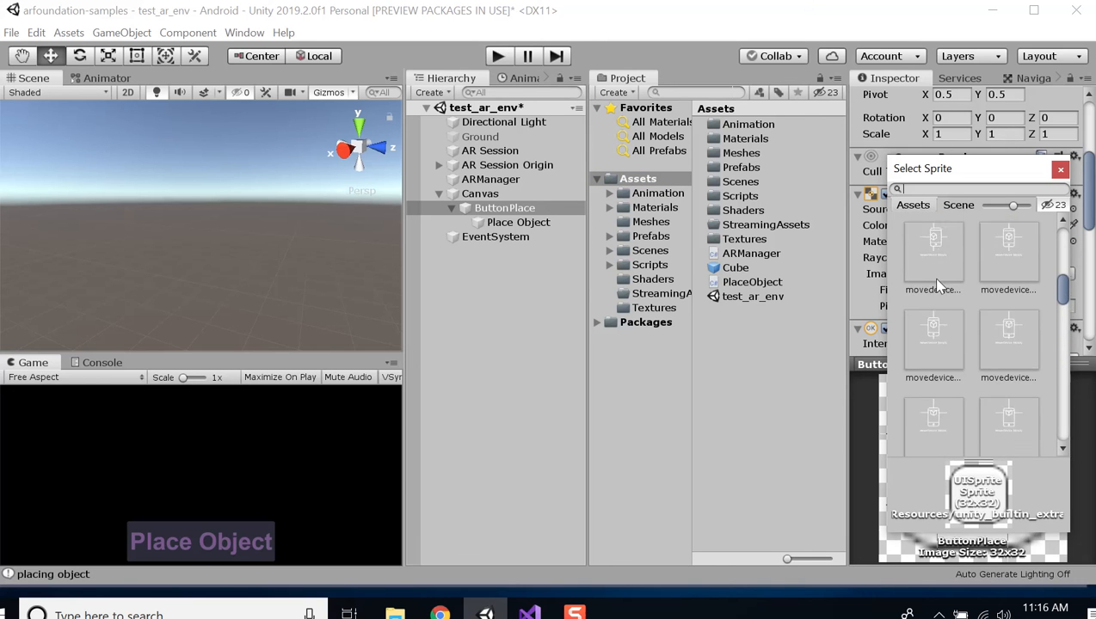
scroll(937, 284, down, 3)
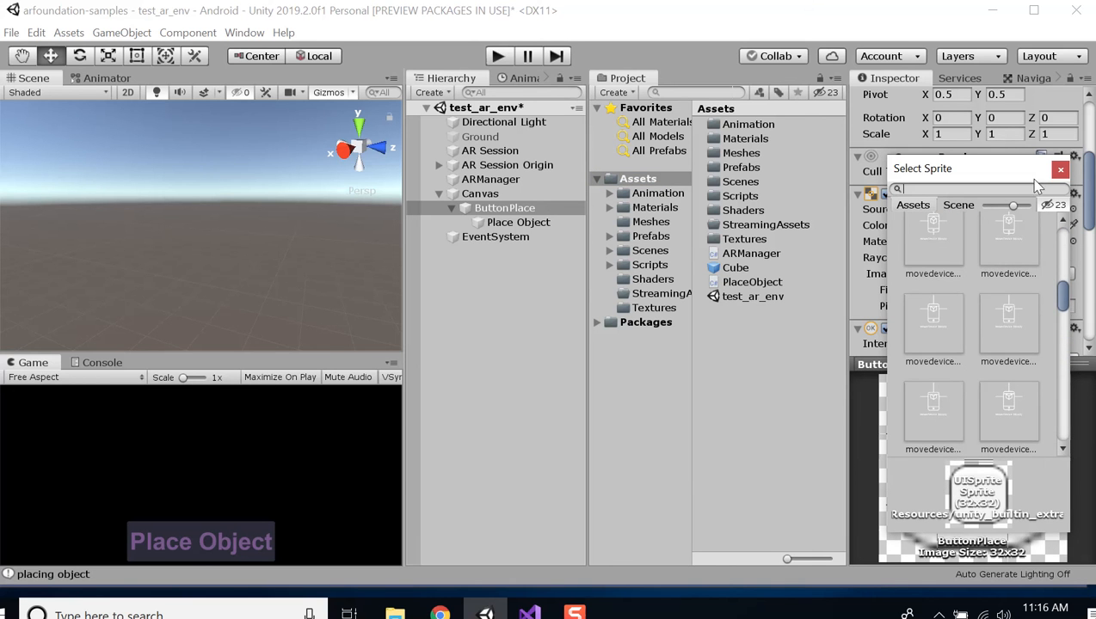
click(1061, 170)
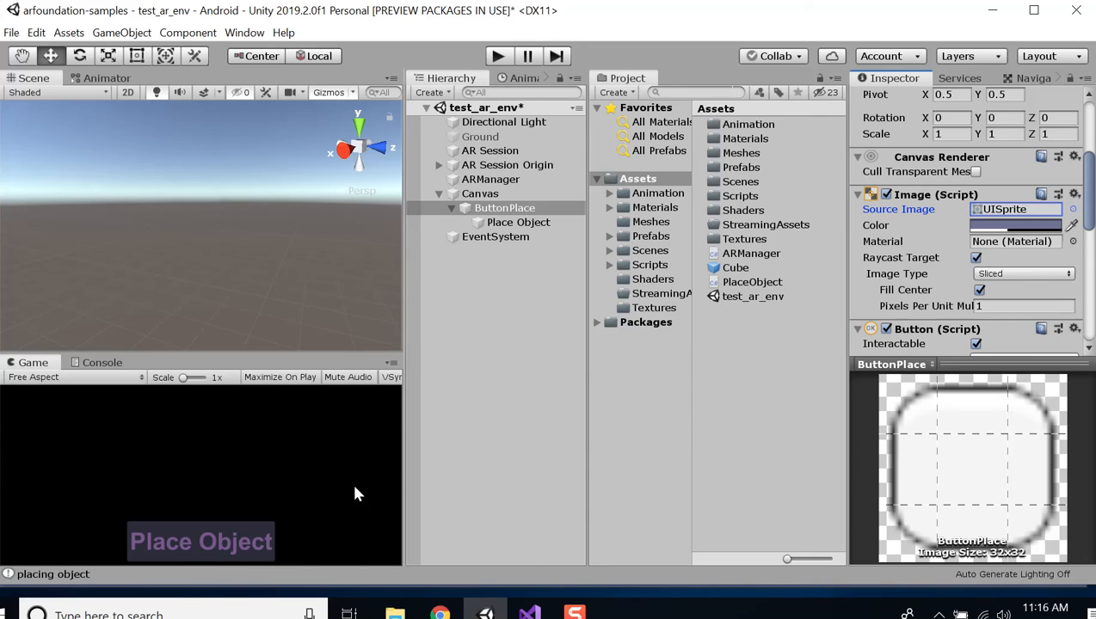
- Deselect ButtonPlace and save the test_ar_env scene
click(549, 380)
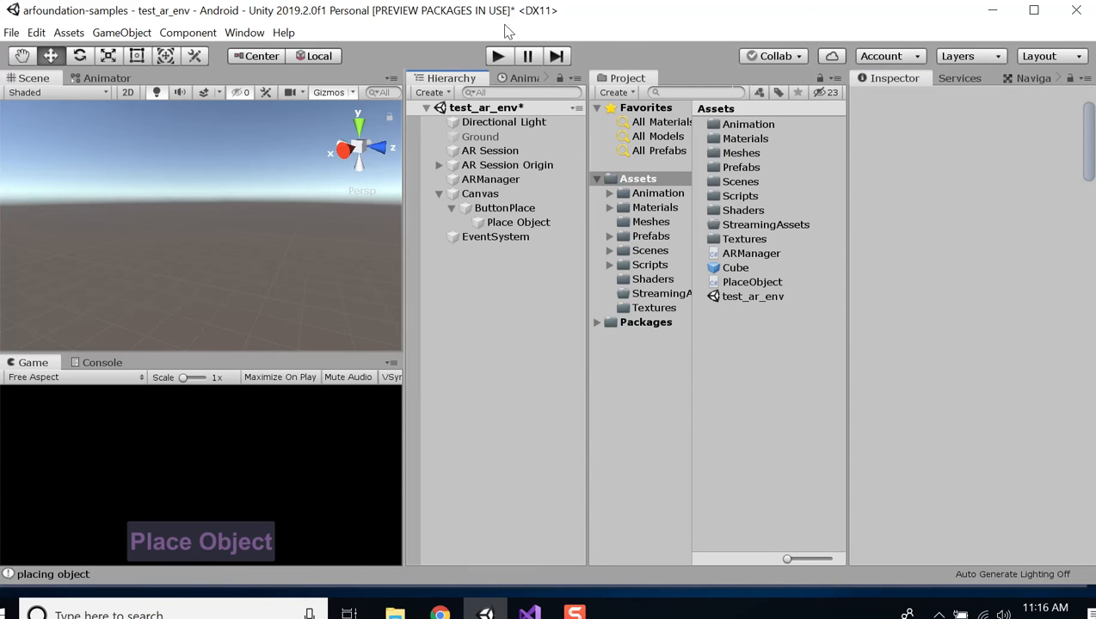
key(ctrl+s)
- Switch to the AR Env Setup document in Chrome and color "and testing environment" in list item 2 red
click(440, 613)
drag(524, 372, 375, 373)
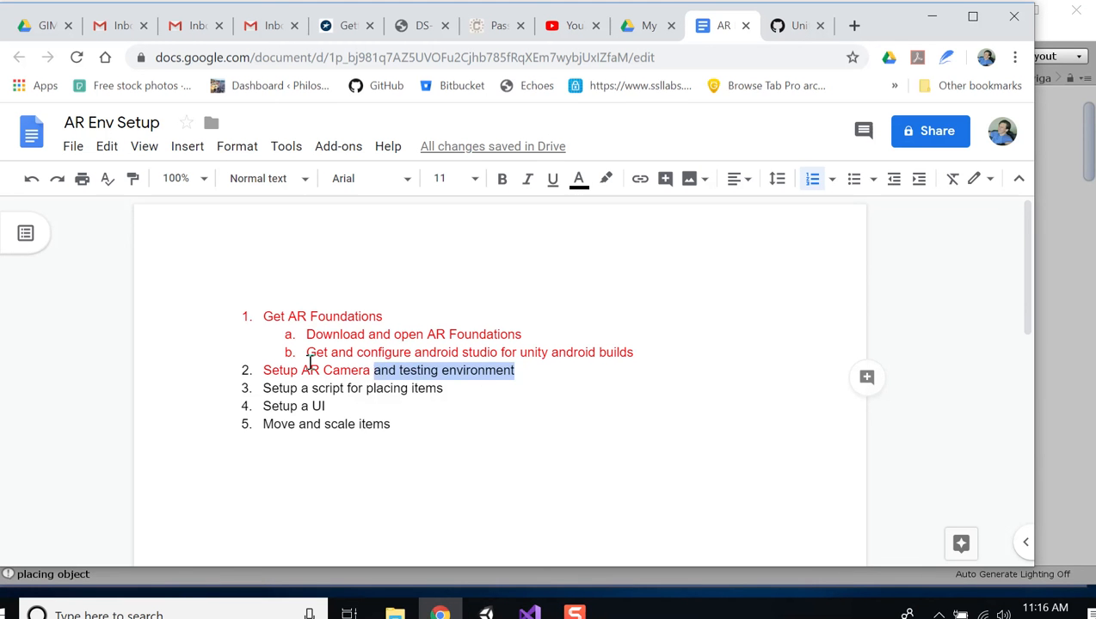
click(578, 178)
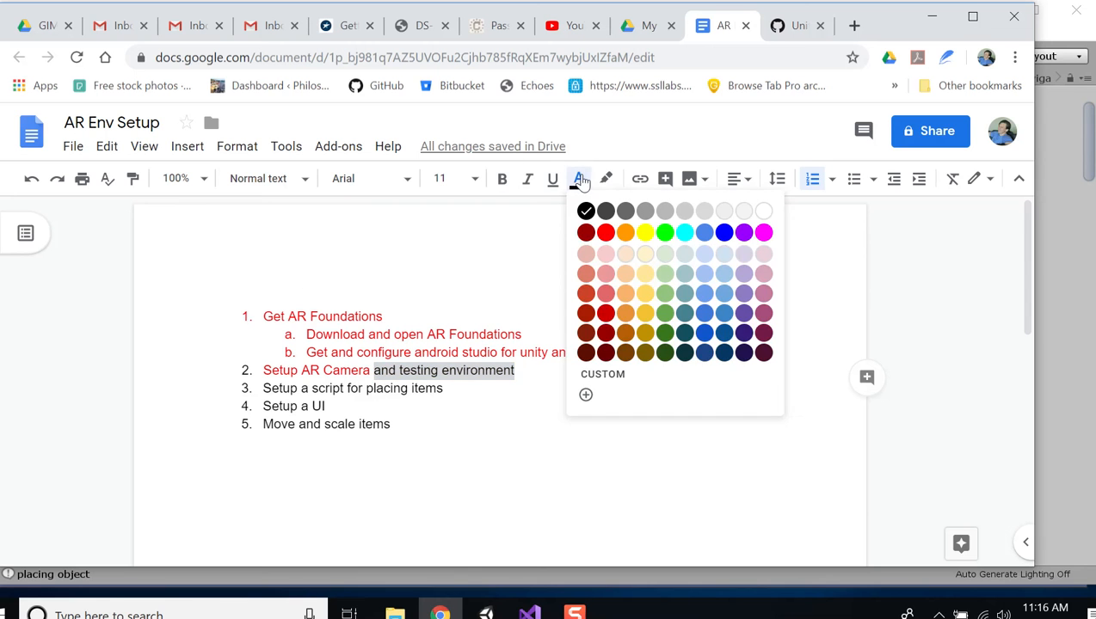
click(605, 232)
click(443, 371)
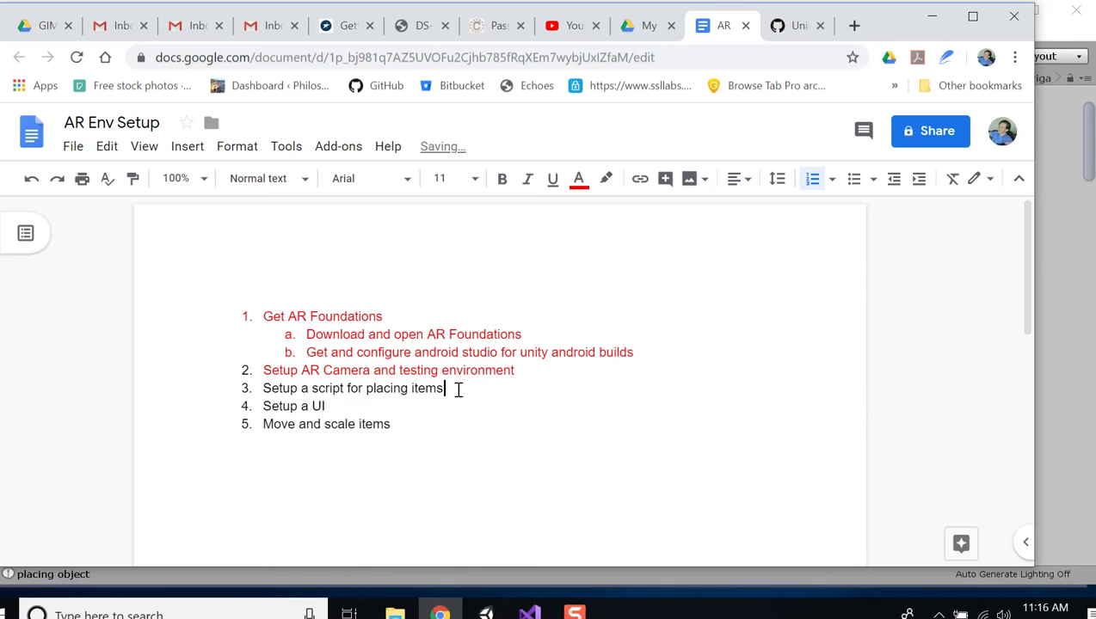
- Color list item 3, "Setup a script for placing items", red
drag(458, 389, 225, 389)
click(579, 179)
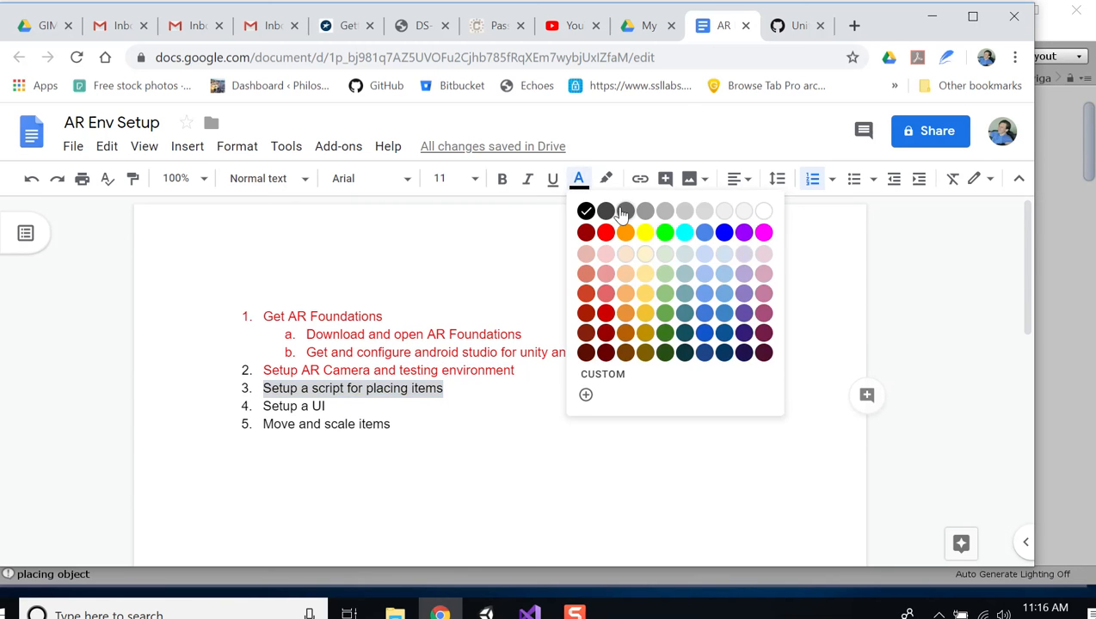
click(606, 232)
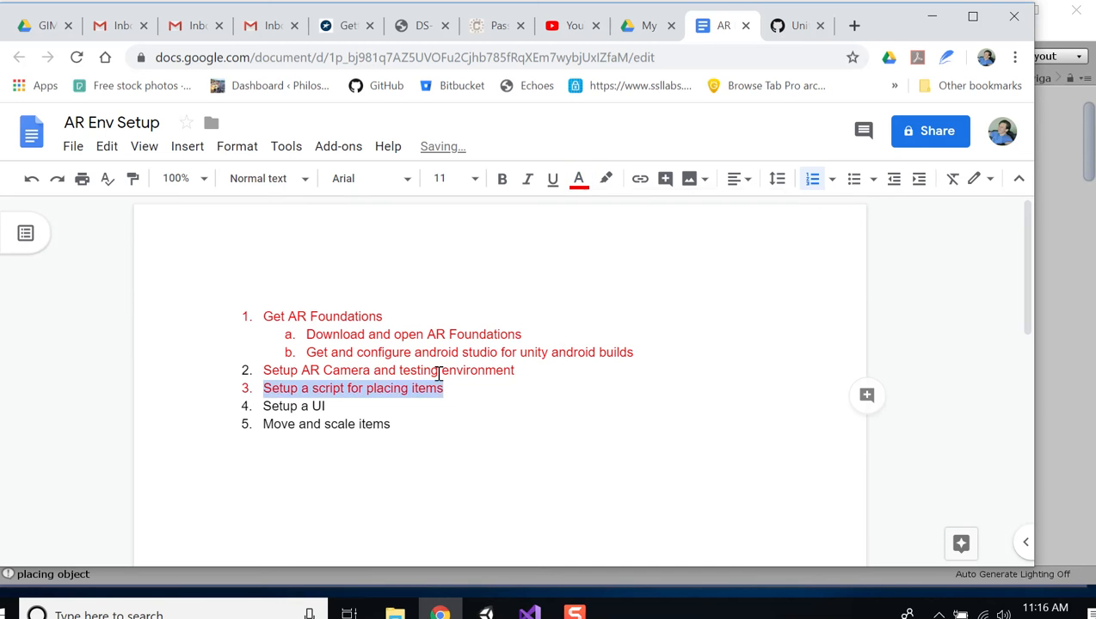
click(415, 410)
- Reword the end of list item 3 from "placing items" to "placing an item"
drag(349, 387, 374, 385)
click(375, 384)
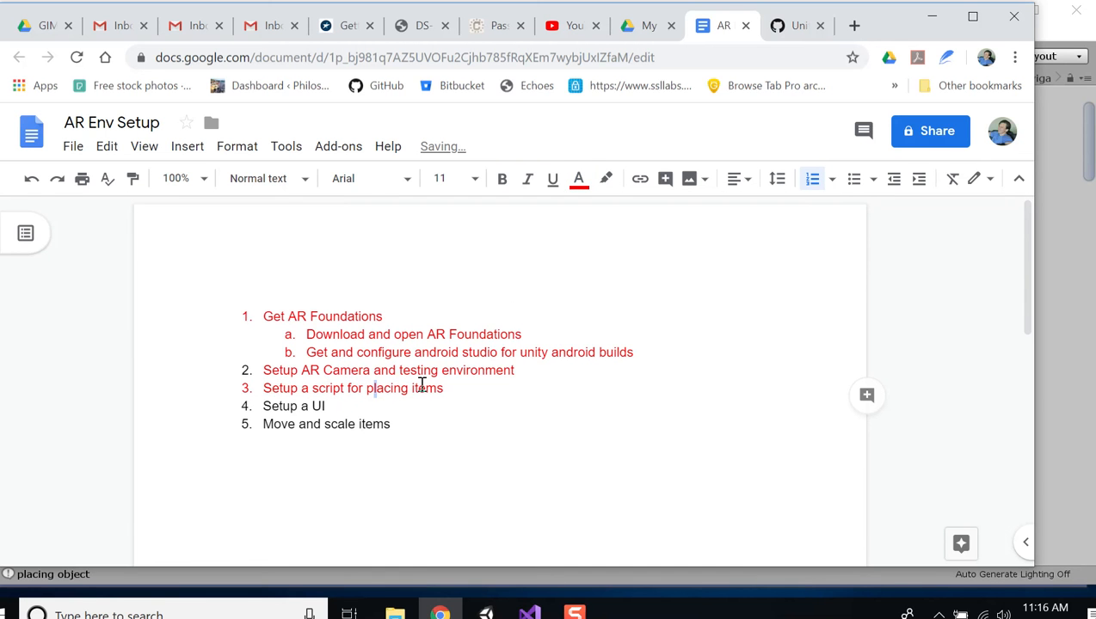
click(409, 388)
text(an)
key(BackSpace)
click(492, 388)
- Color list item 4, "Setup a UI", red
drag(376, 406, 251, 406)
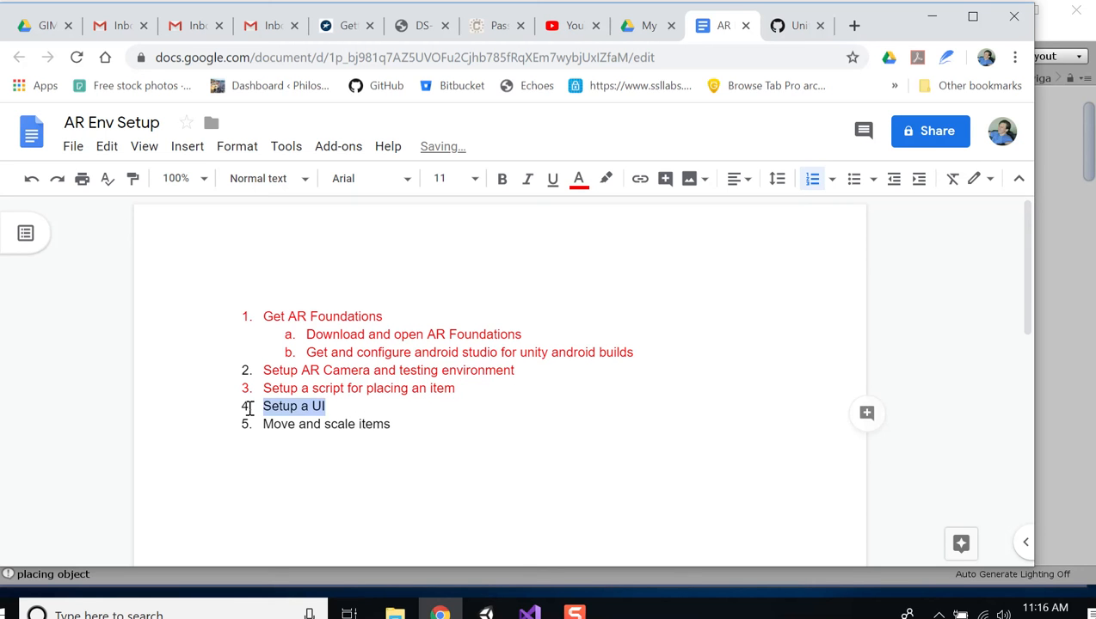
click(577, 179)
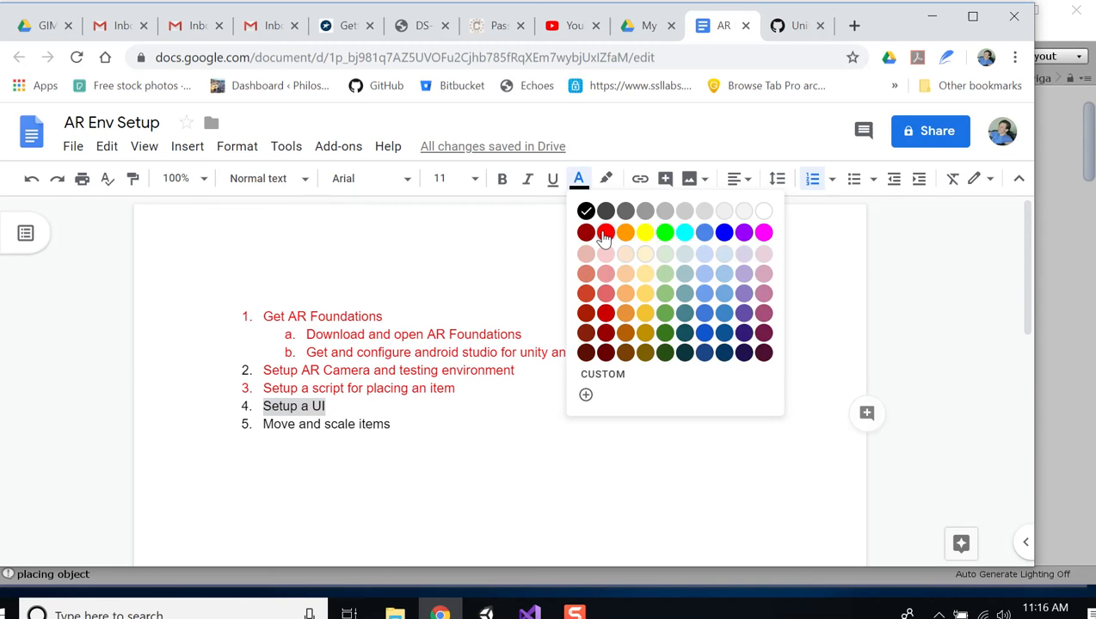
click(605, 243)
click(297, 446)
click(301, 420)
click(262, 368)
- Apply red text color to list items 1 through 4 together, including the number of item 2
drag(239, 291, 394, 408)
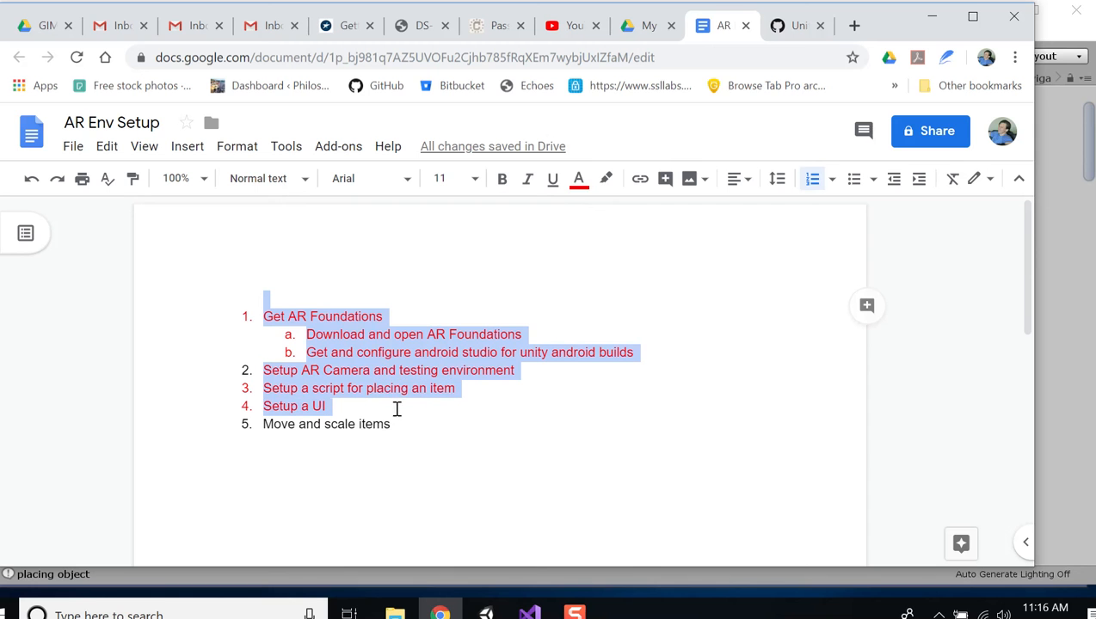
click(577, 179)
click(607, 234)
click(515, 400)
click(476, 429)
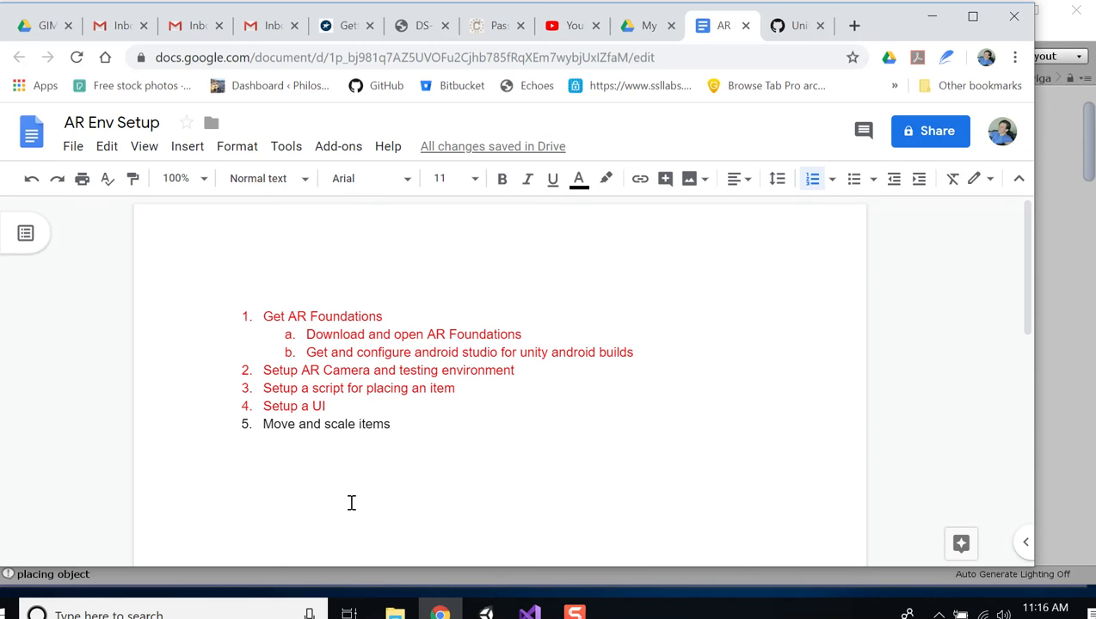
- Leave the checklist document and switch to Visual Studio
drag(414, 399, 408, 395)
click(398, 392)
key(alt+Tab)
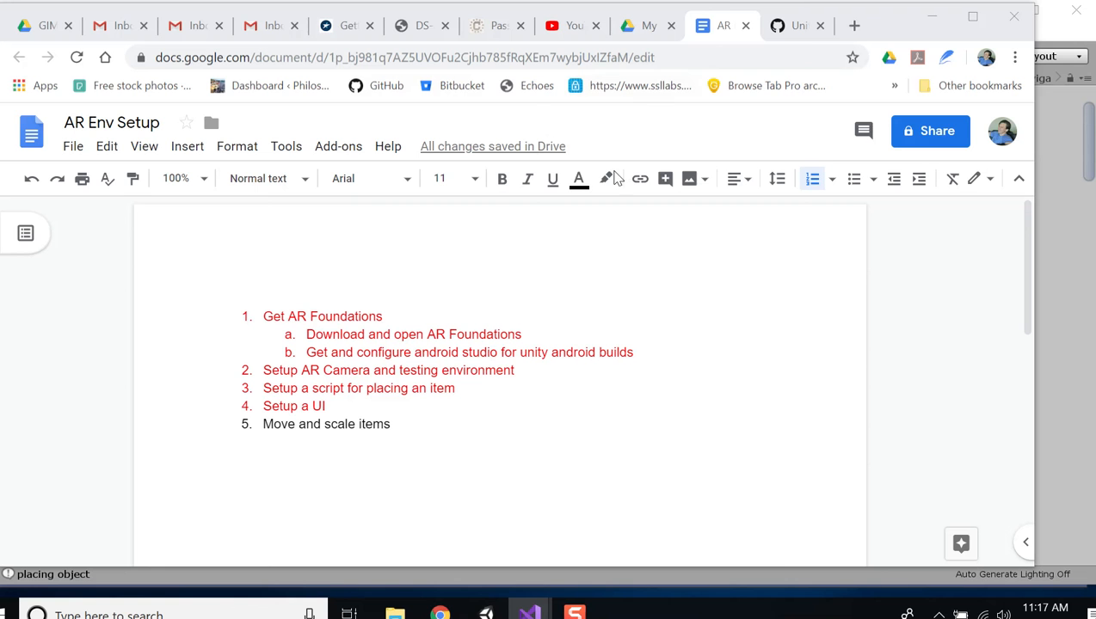
- Return to the checklist document and add list item 6, "Add in some items worth having in AR"
click(486, 613)
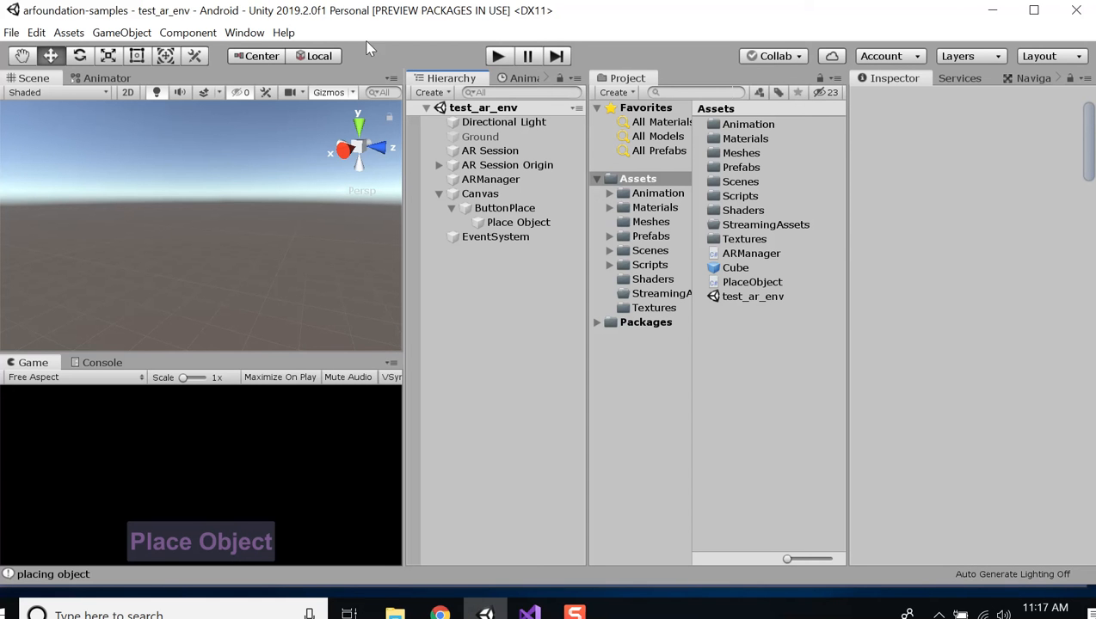
click(439, 613)
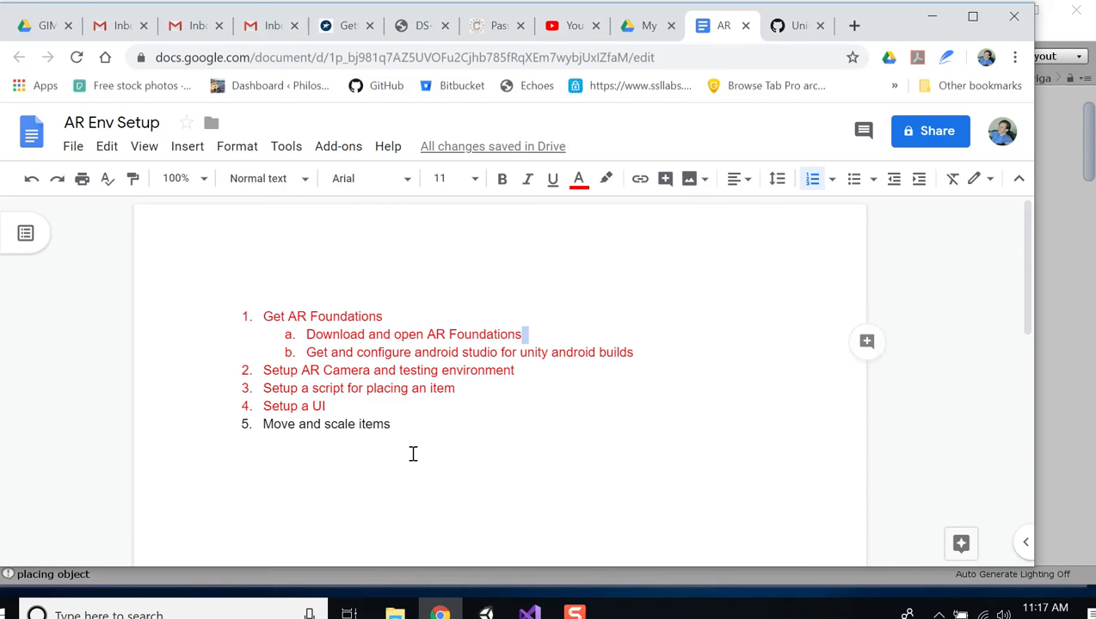
click(431, 428)
key(Return)
text(Add in som)
text(e int)
text(items w)
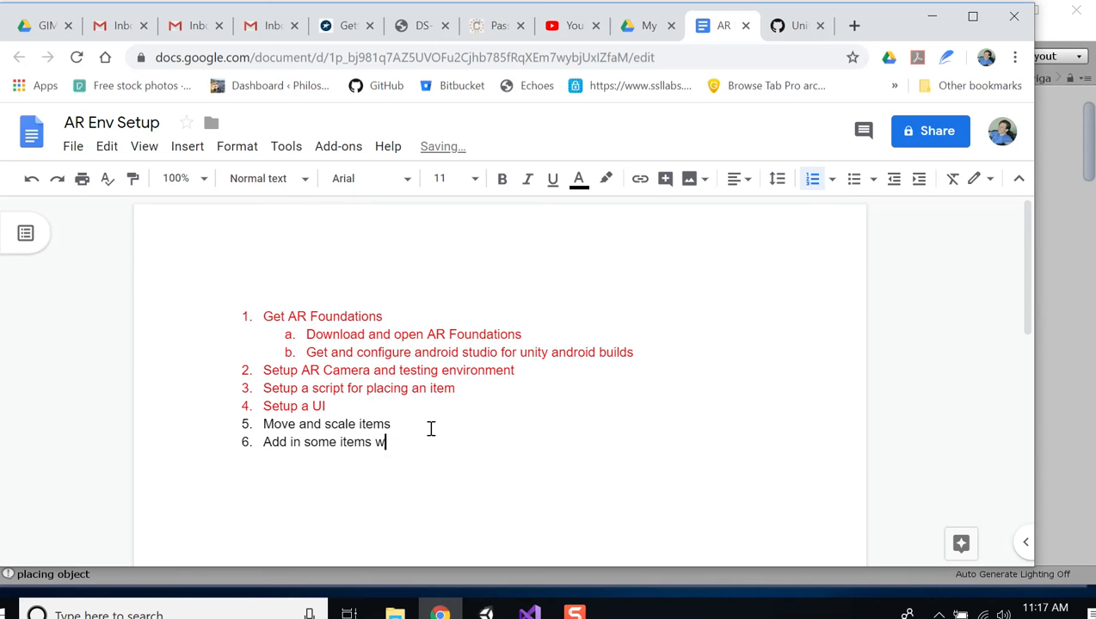
text(orth having in AR)
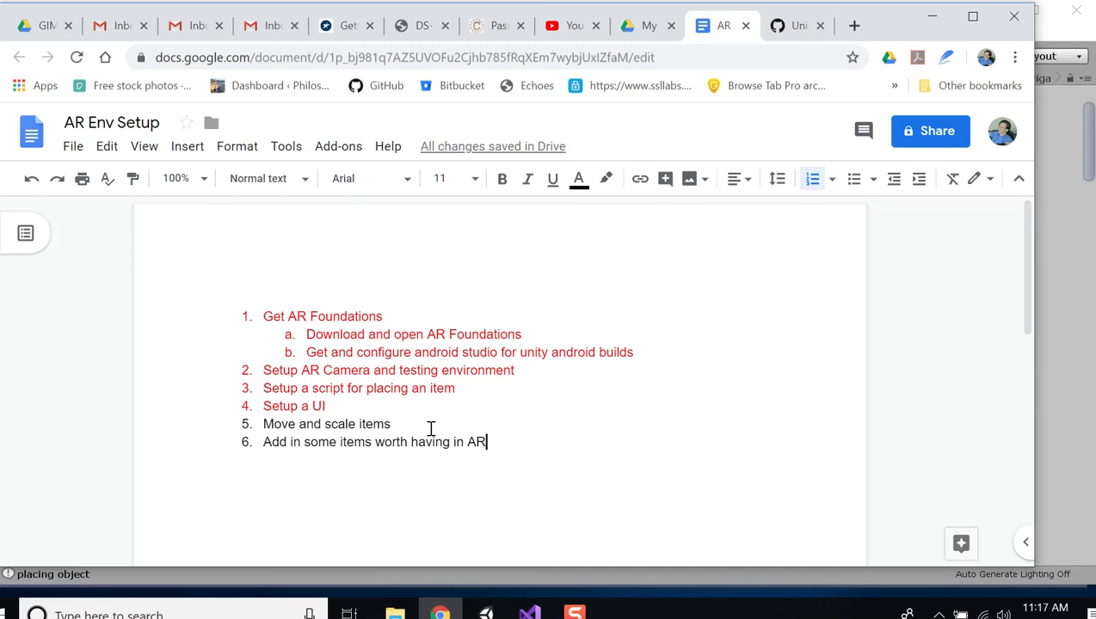
- Add list item 7, "Be able to put multiple kinds of items into the scene", below item 6
key(Return)
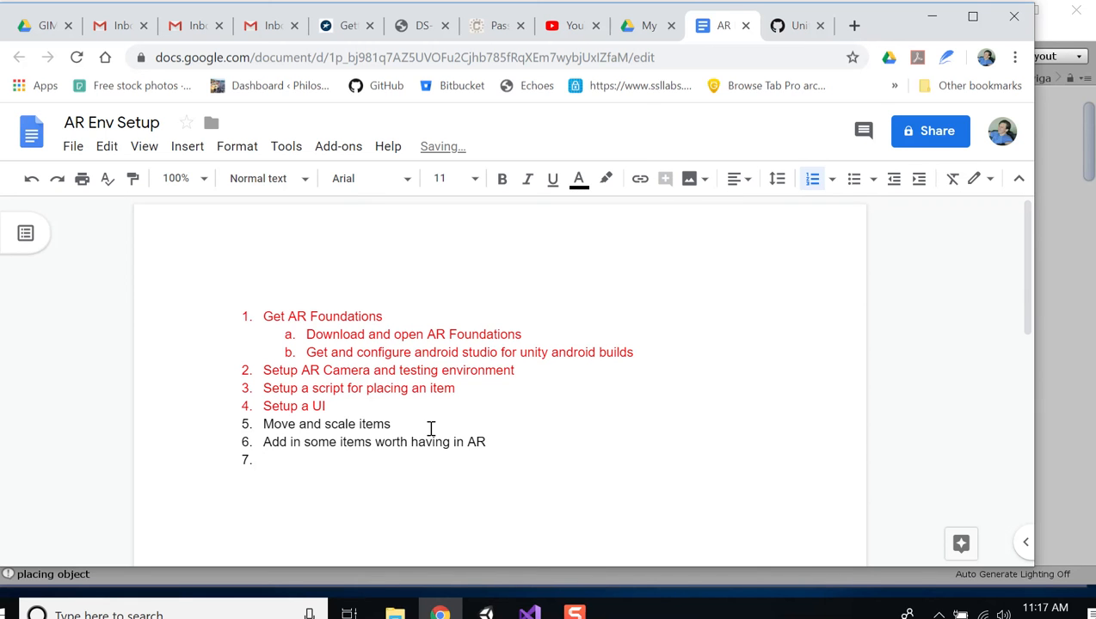
text(Be able to)
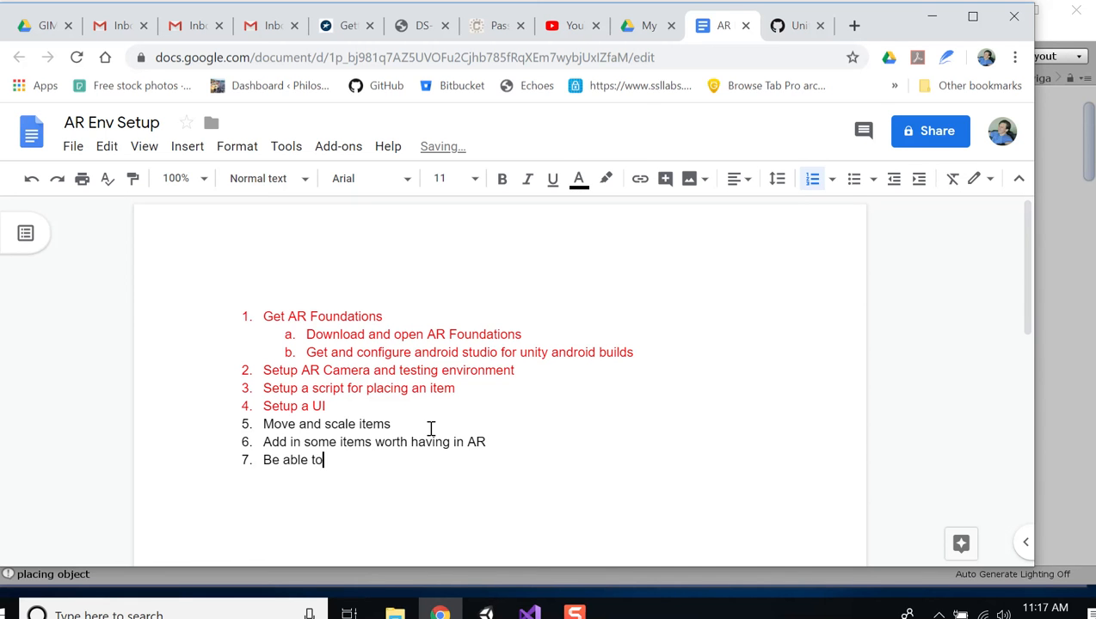
text( put multiple kinds of itesm)
key(BackSpace)
key(BackSpace)
text(s into the scene)
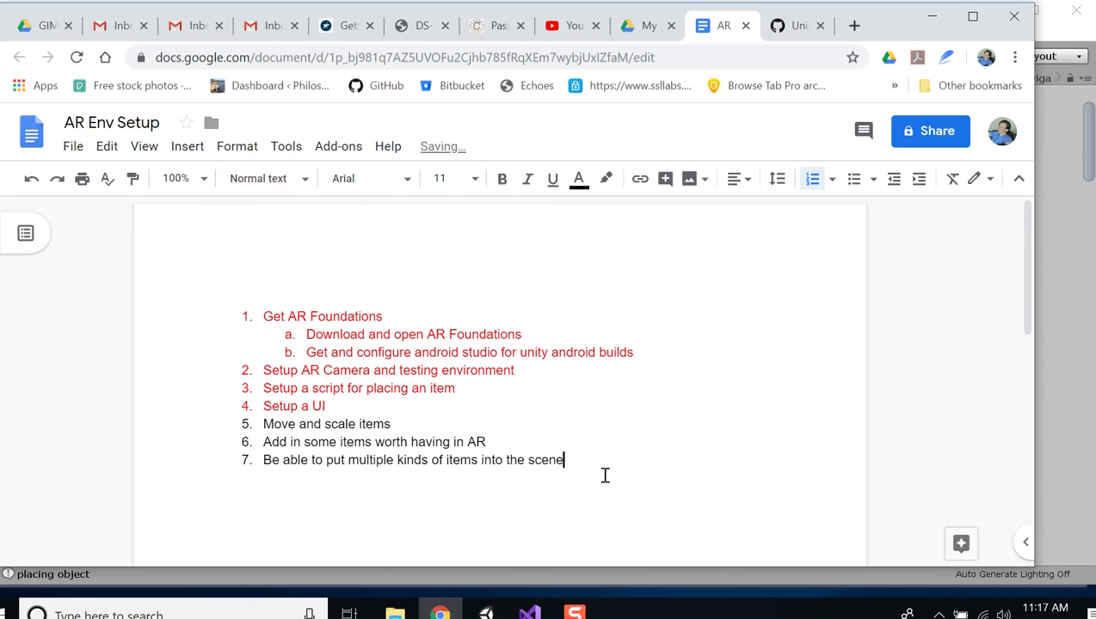
drag(609, 464, 254, 423)
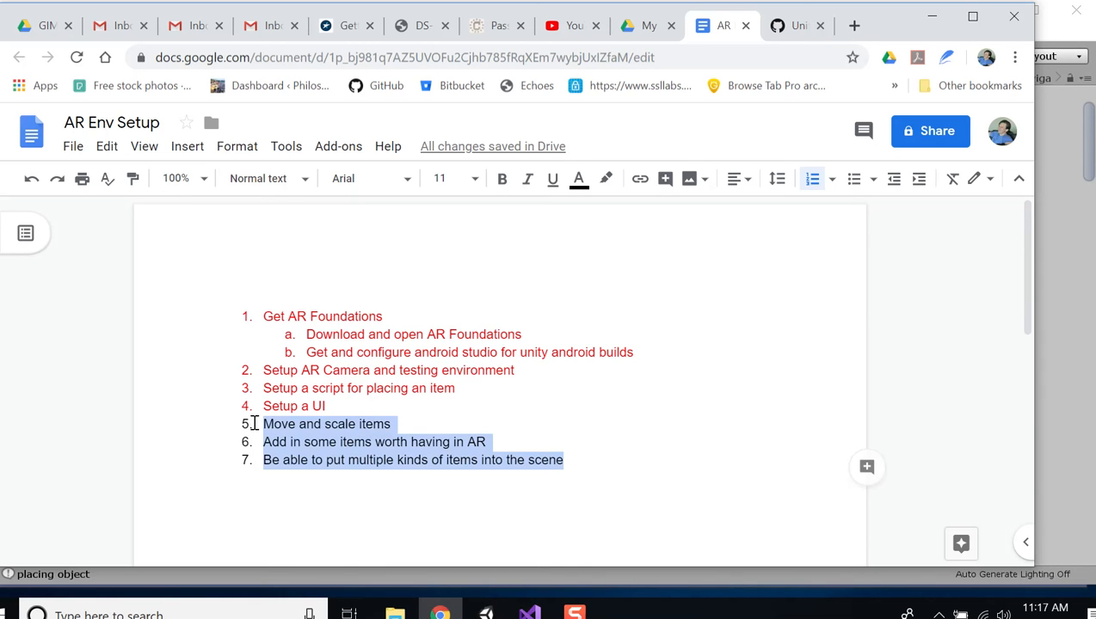
click(311, 428)
click(457, 406)
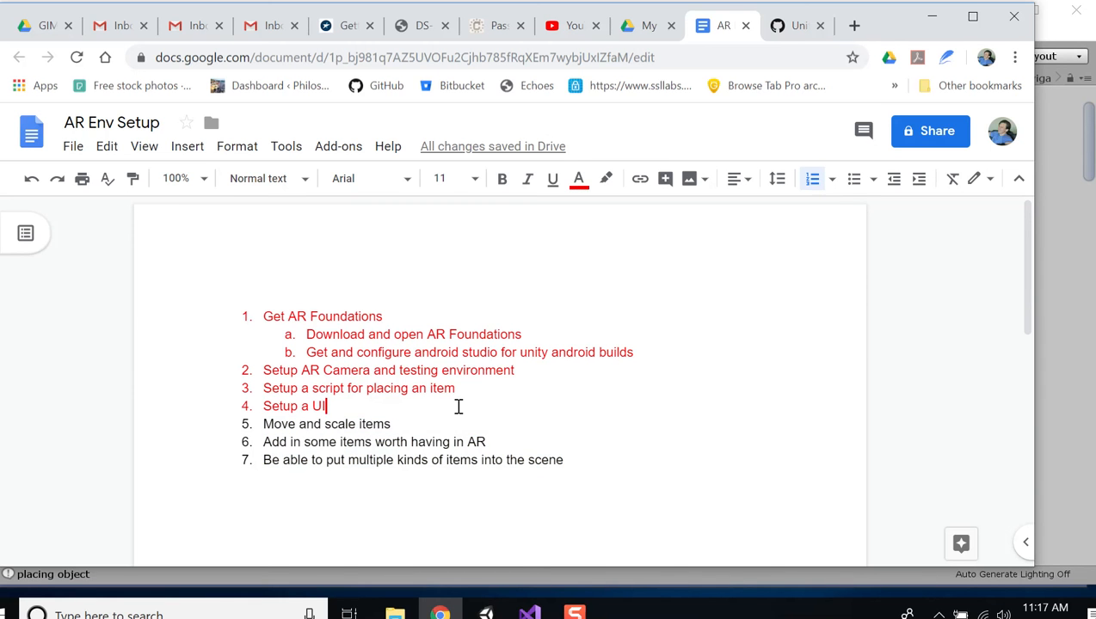
- Switch to Unity and inspect the Cube prefab, the test_ar_env scene asset, the EventSystem and the Place Object text
click(486, 613)
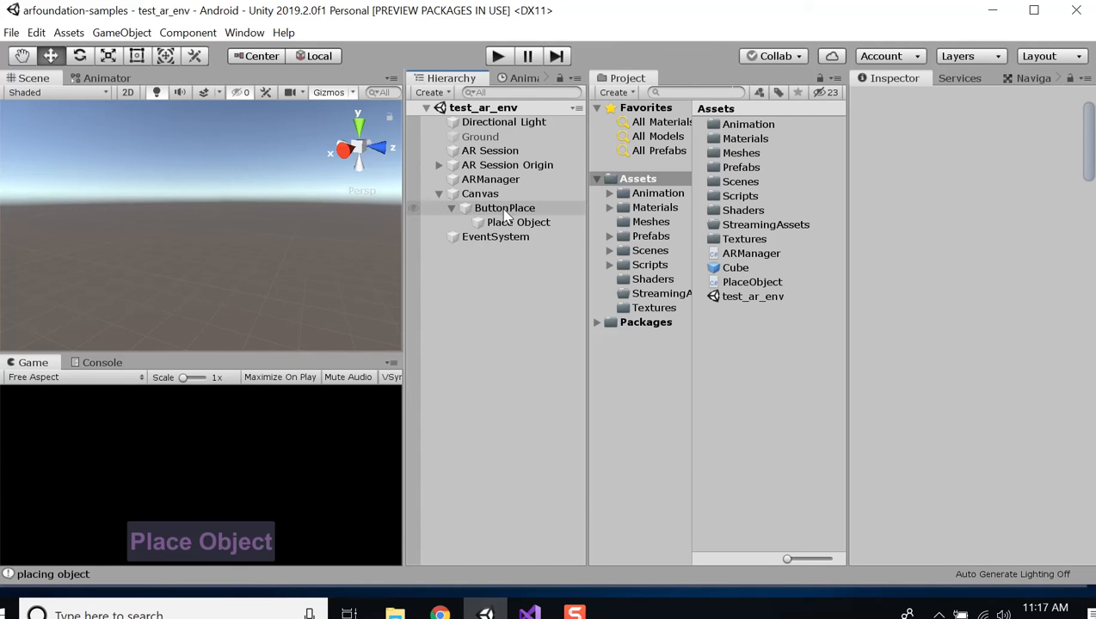
click(735, 267)
click(747, 296)
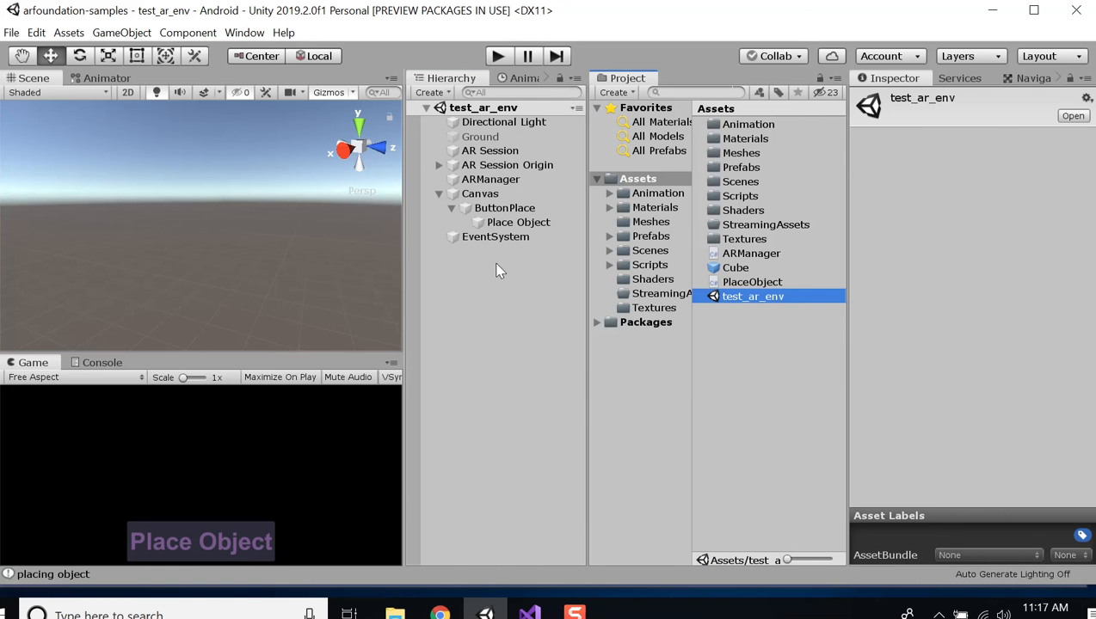
click(496, 236)
click(512, 221)
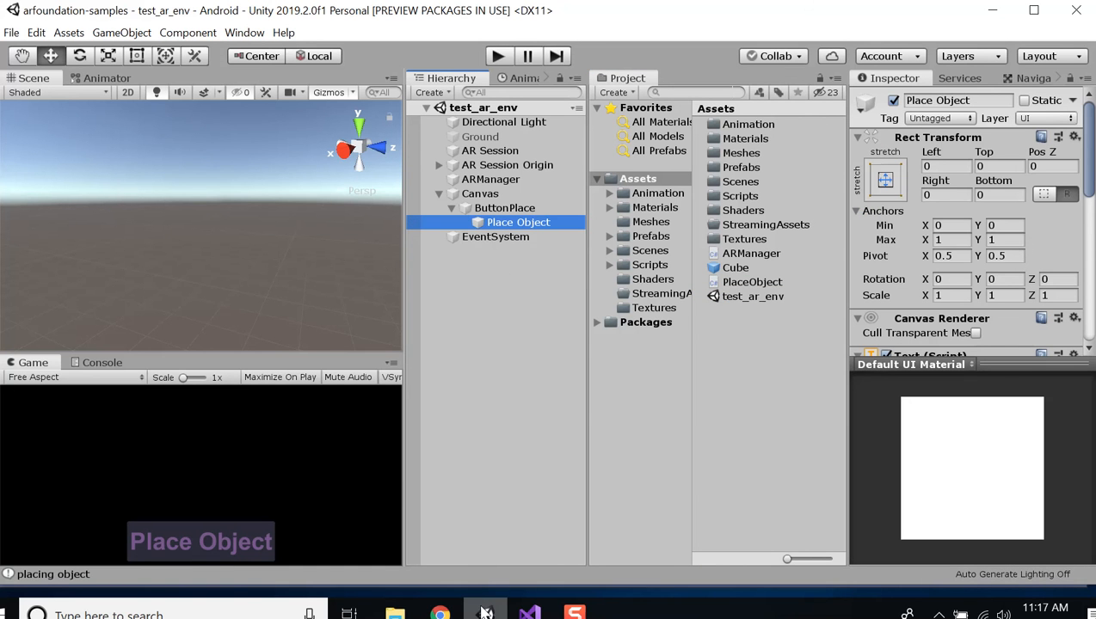